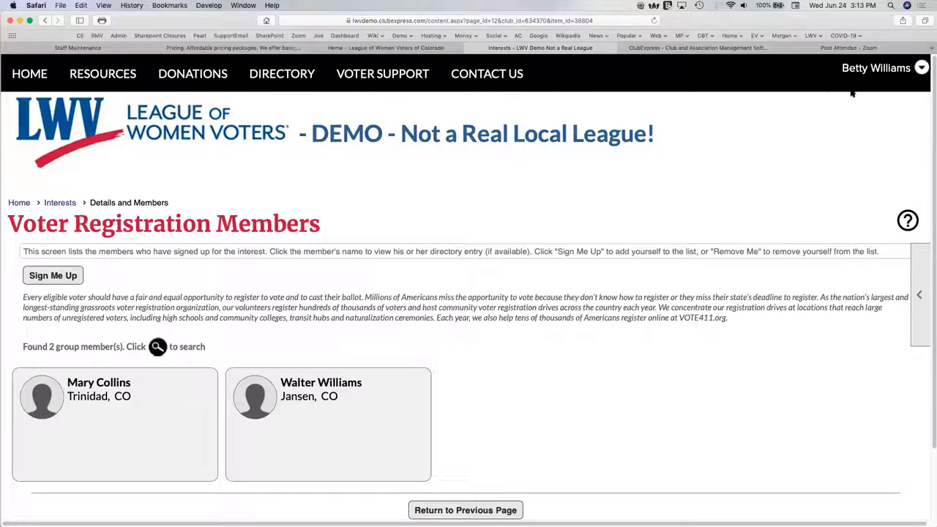
# Open your own Member Profile from the user-name menu and view its Contact Information page
pyautogui.click(862, 73)
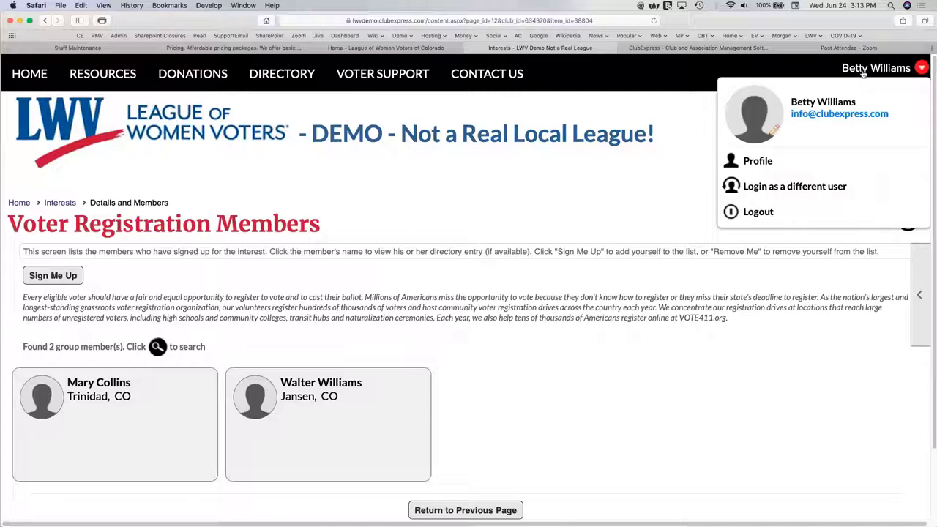
pyautogui.click(759, 163)
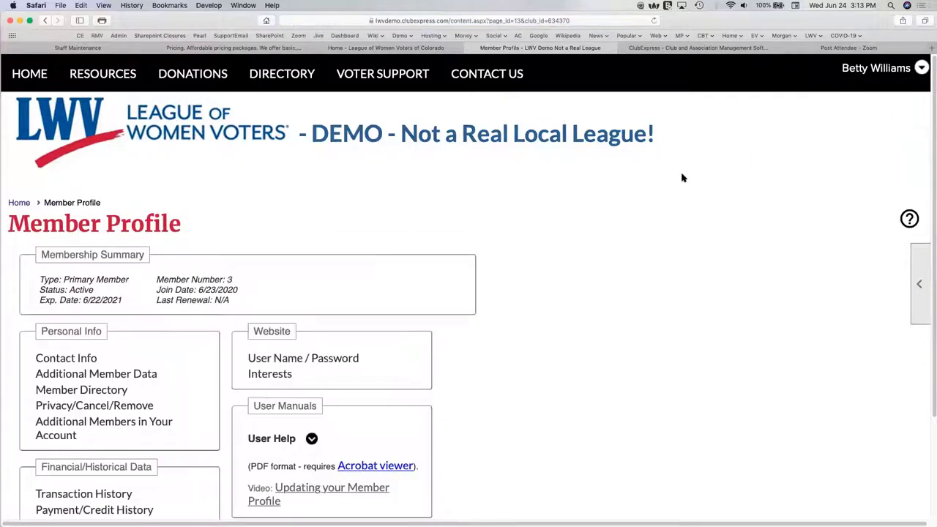
pyautogui.scroll(-3, 549, 345)
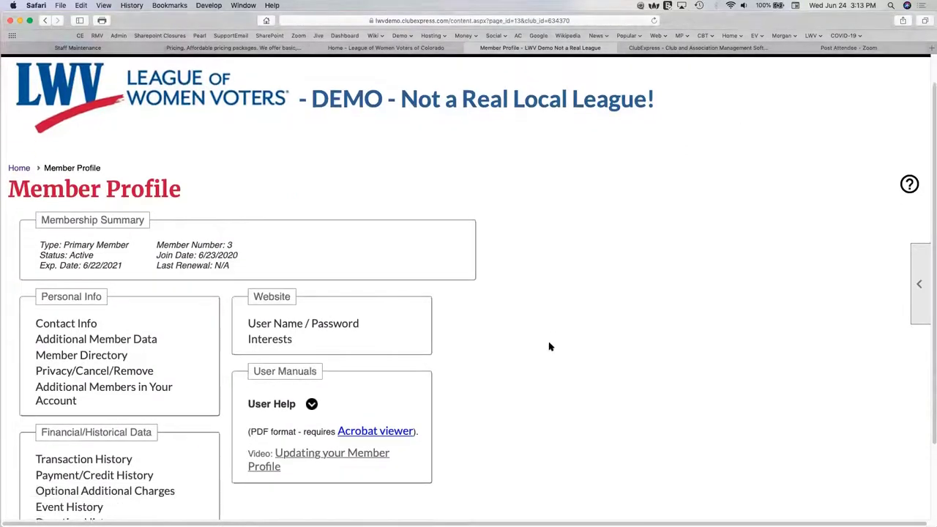
pyautogui.scroll(-1, 549, 346)
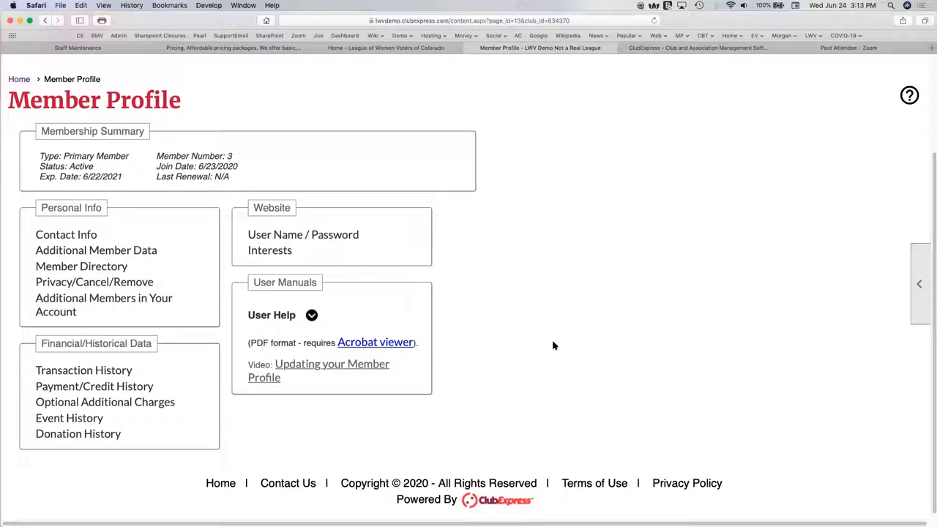
pyautogui.click(70, 235)
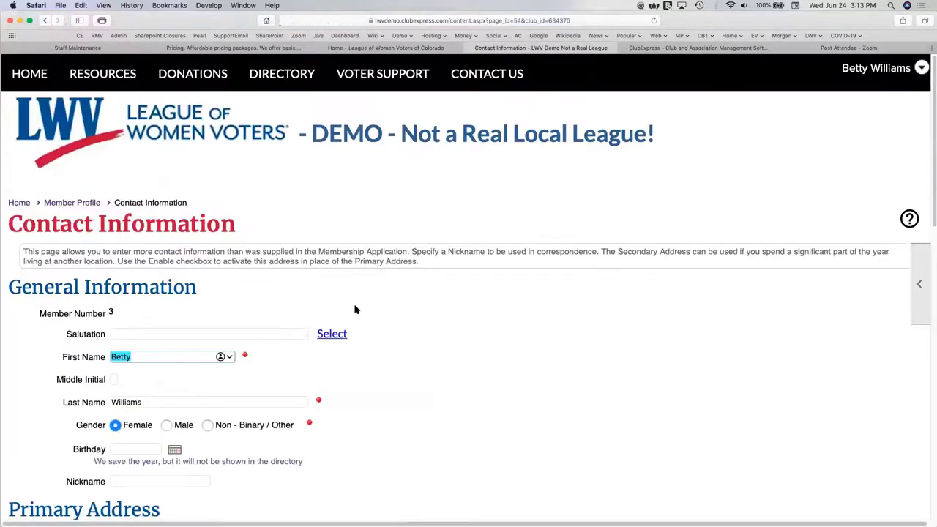
pyautogui.scroll(-4, 431, 326)
pyautogui.scroll(-1, 437, 311)
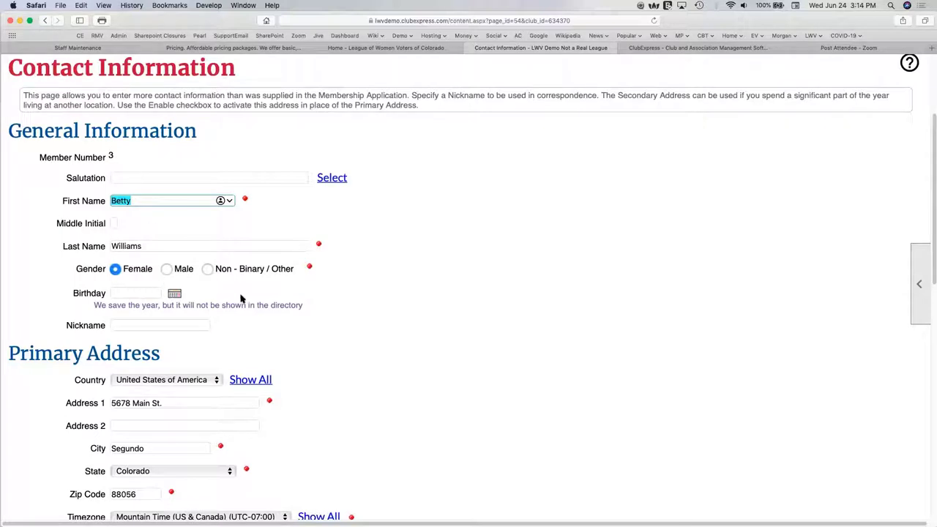
pyautogui.scroll(-3, 383, 324)
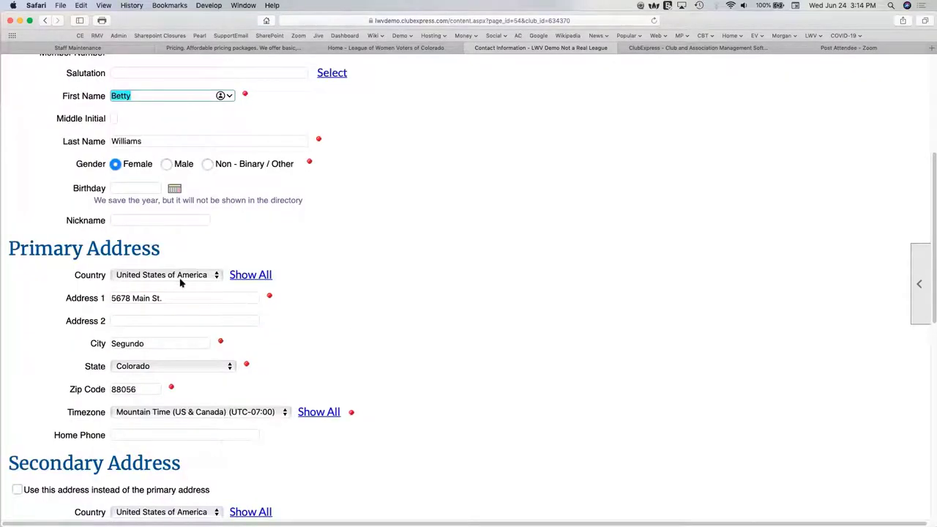
pyautogui.scroll(-1, 187, 428)
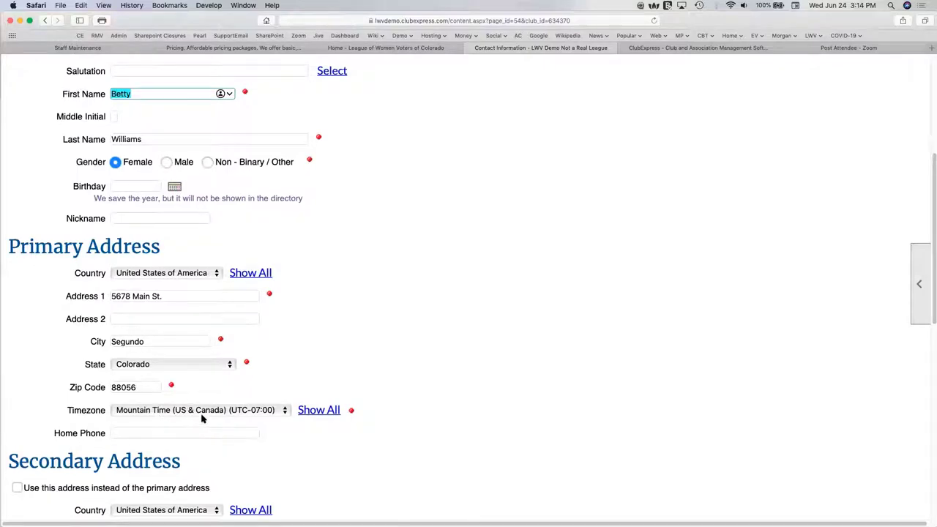
pyautogui.scroll(-7, 423, 368)
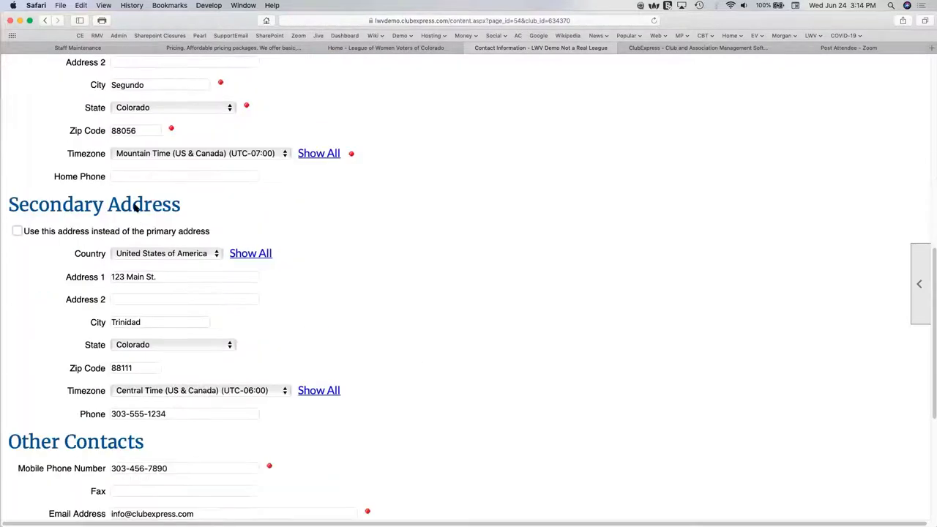
pyautogui.scroll(-1, 463, 350)
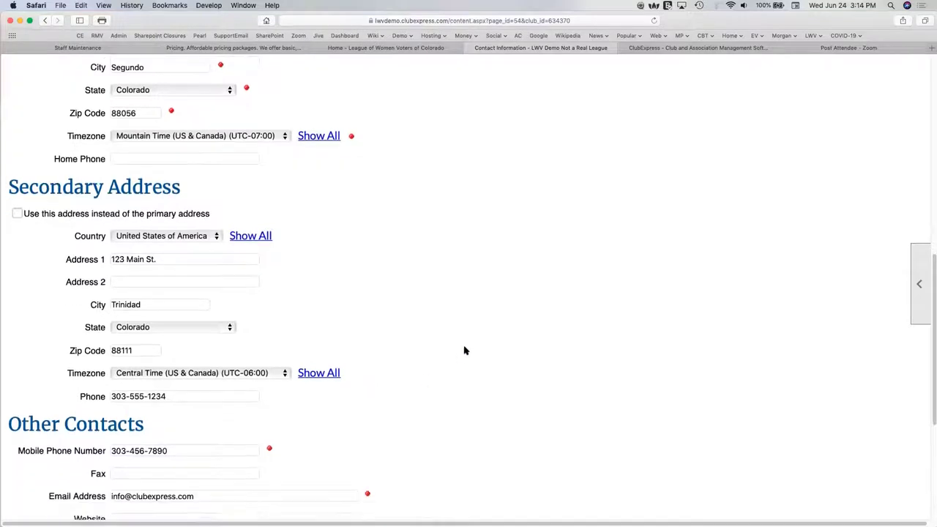
pyautogui.scroll(-4, 463, 350)
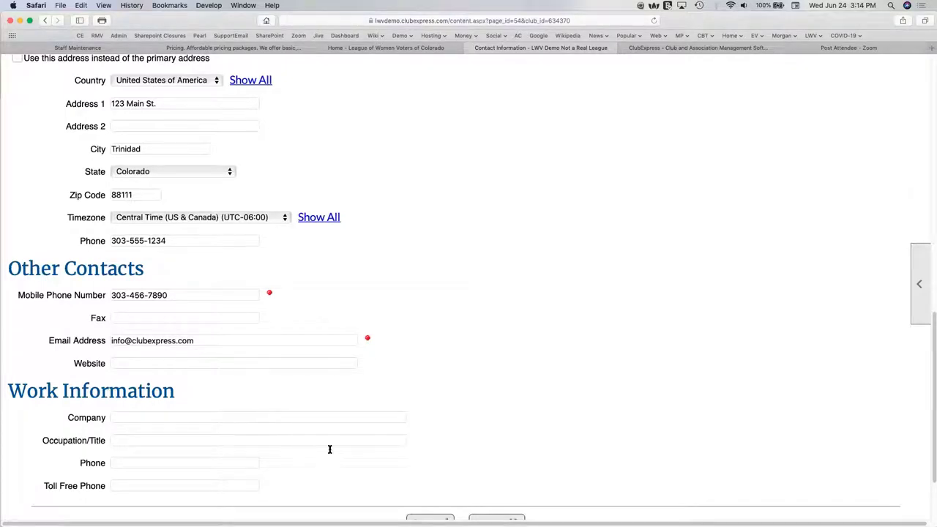
pyautogui.scroll(-3, 330, 448)
pyautogui.click(496, 428)
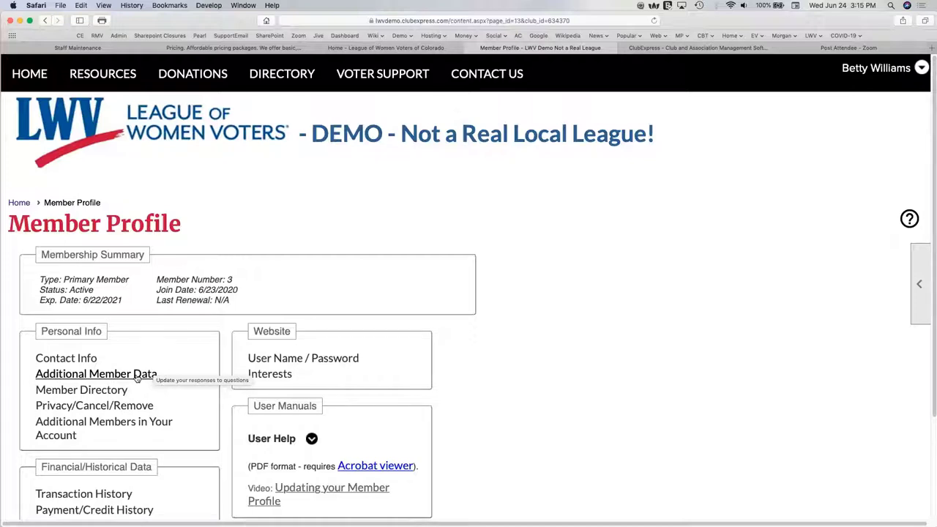
pyautogui.click(136, 377)
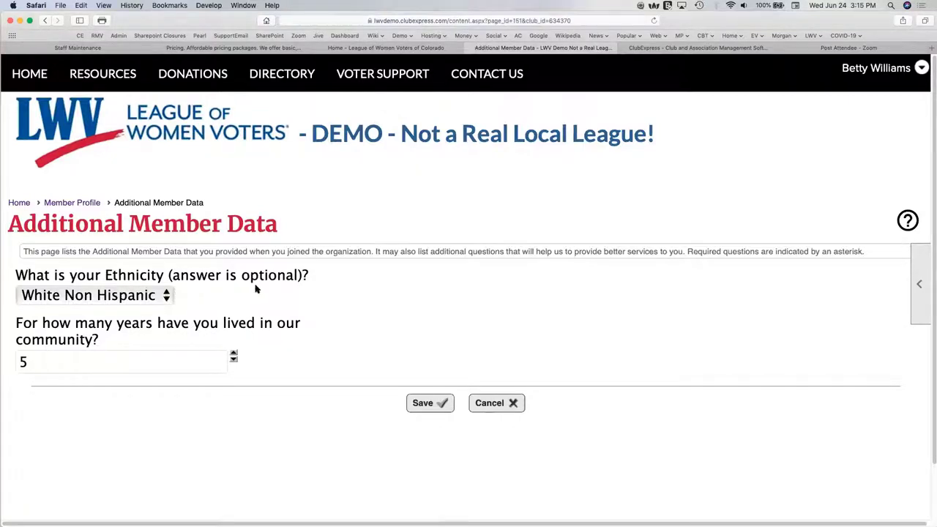
pyautogui.click(166, 295)
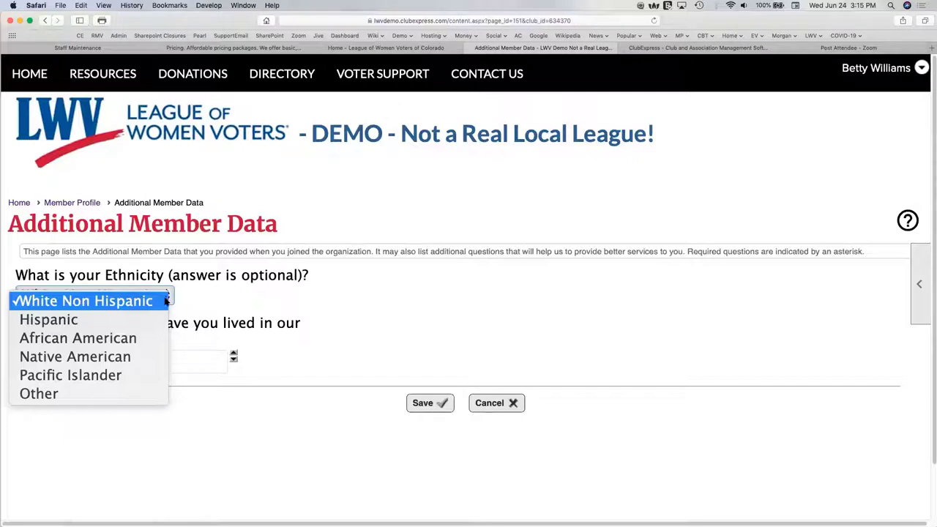
pyautogui.click(203, 297)
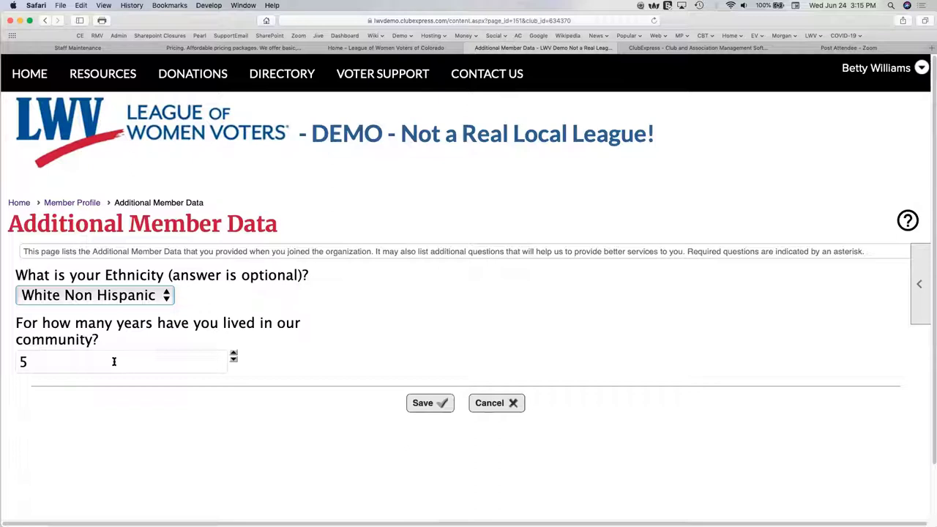
pyautogui.click(494, 403)
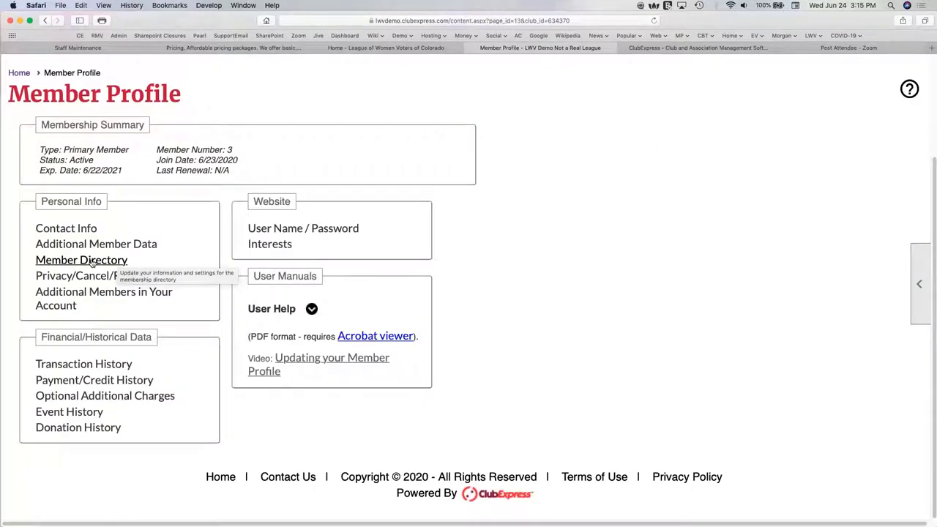
pyautogui.click(91, 262)
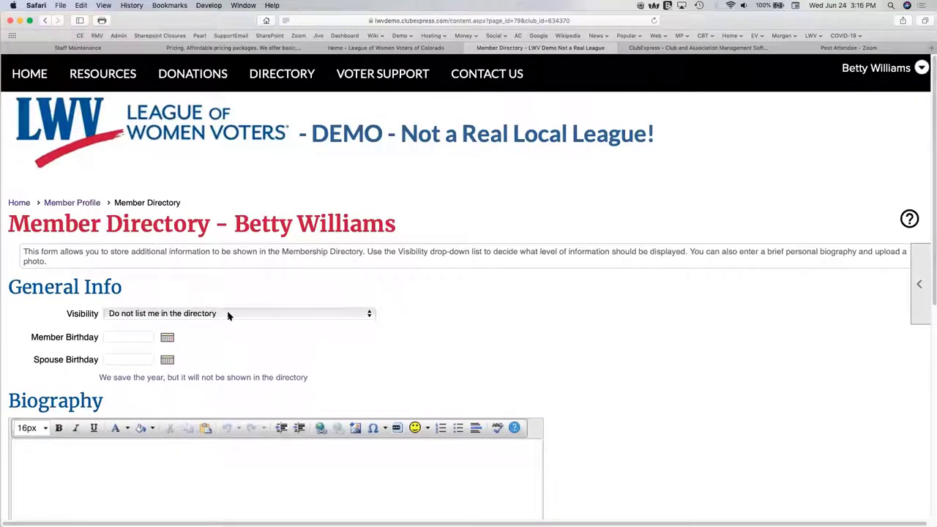
pyautogui.scroll(-5, 379, 404)
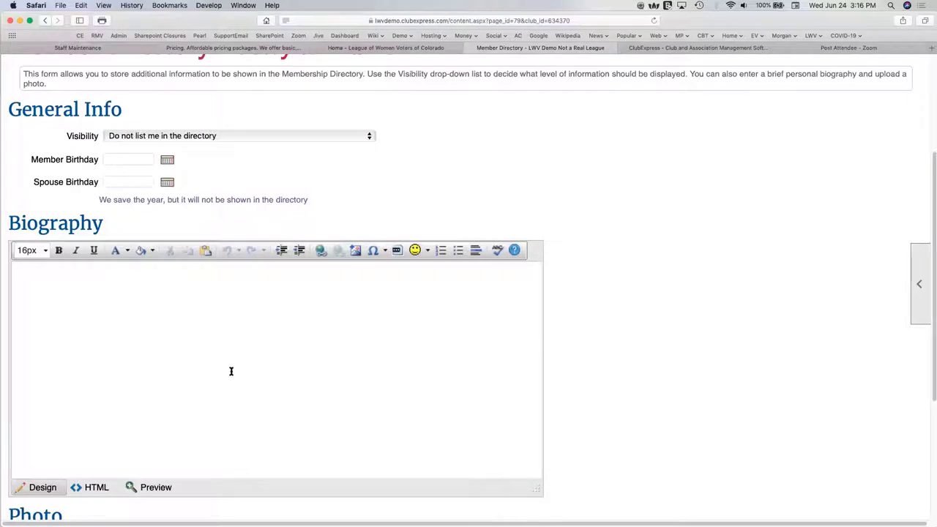
pyautogui.scroll(-2, 232, 371)
pyautogui.scroll(-4, 163, 443)
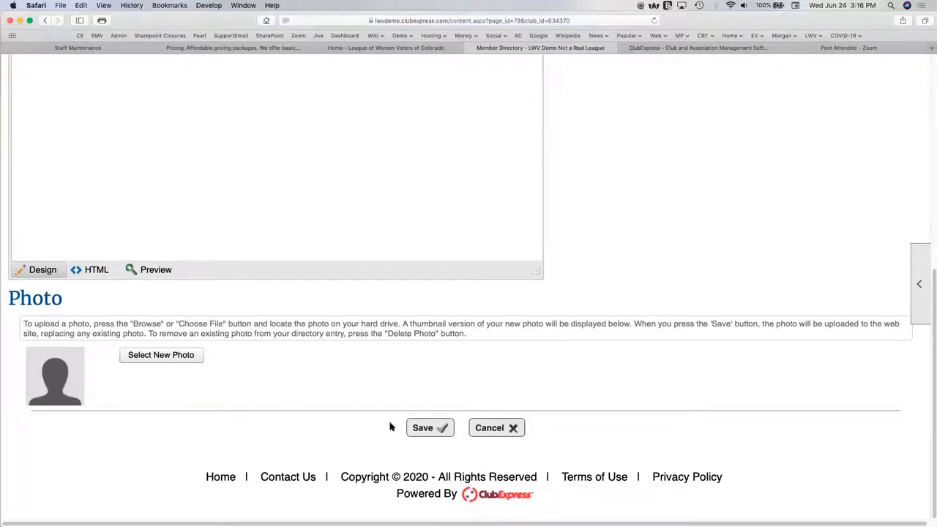
pyautogui.click(500, 429)
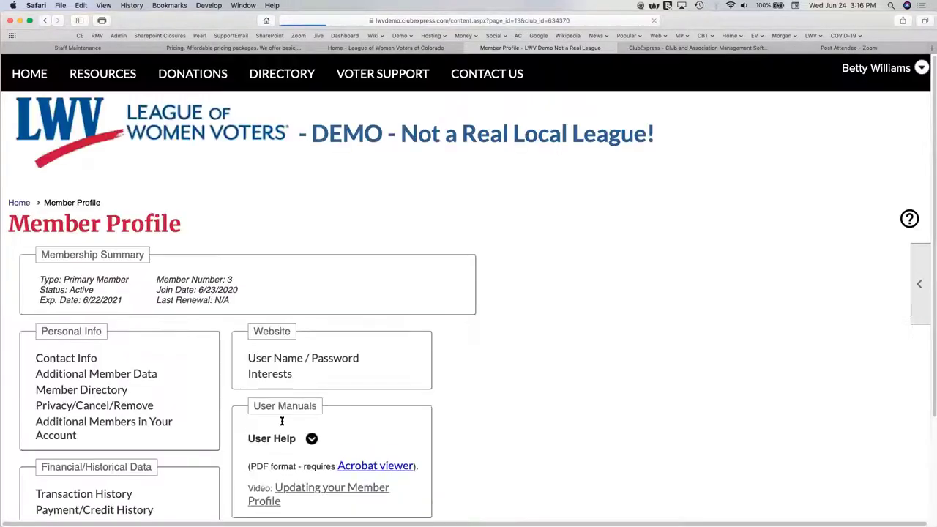
pyautogui.scroll(-3, 285, 408)
pyautogui.scroll(3, 893, 331)
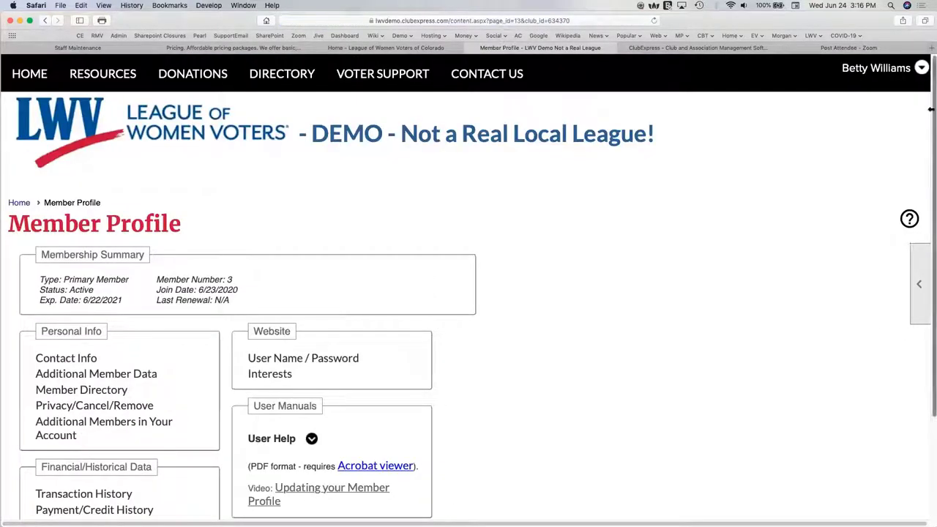
# Log in as a different admin member with their user name and password, then open their Member Profile
pyautogui.click(869, 71)
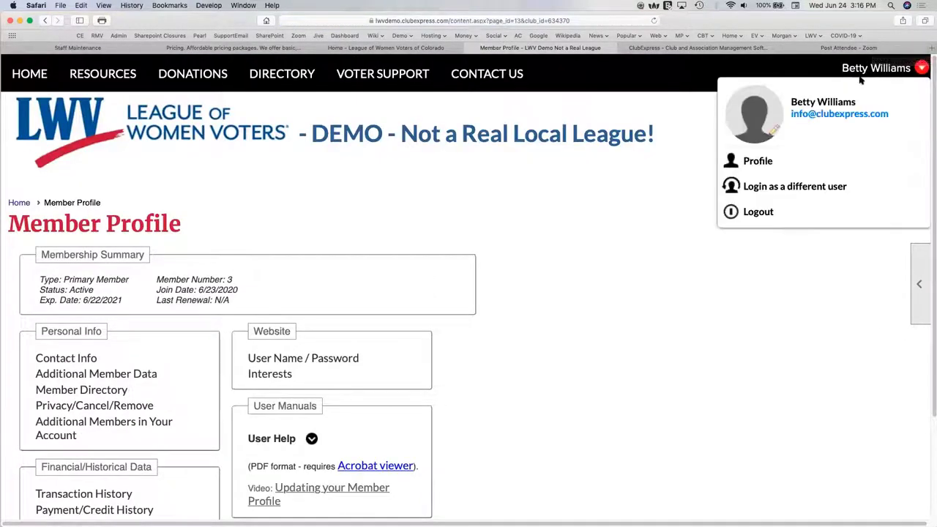
pyautogui.click(787, 185)
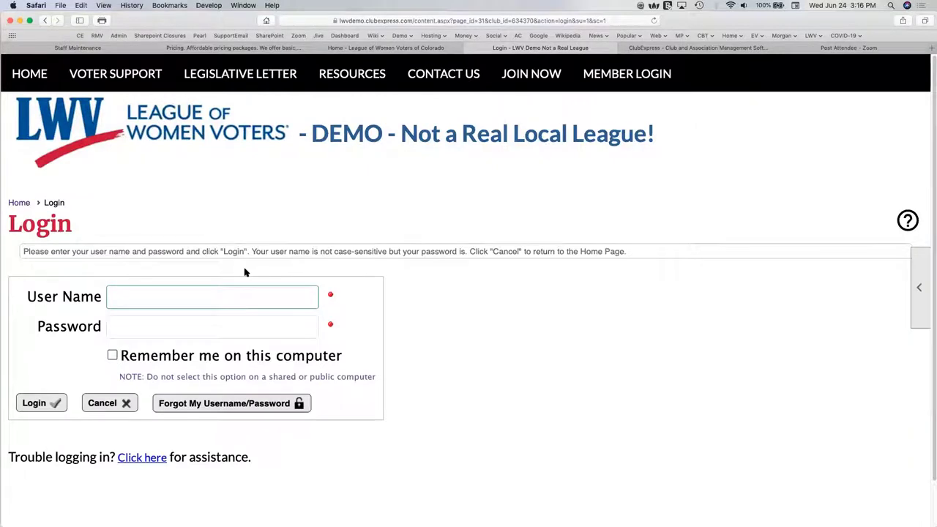
pyautogui.press('Tab')
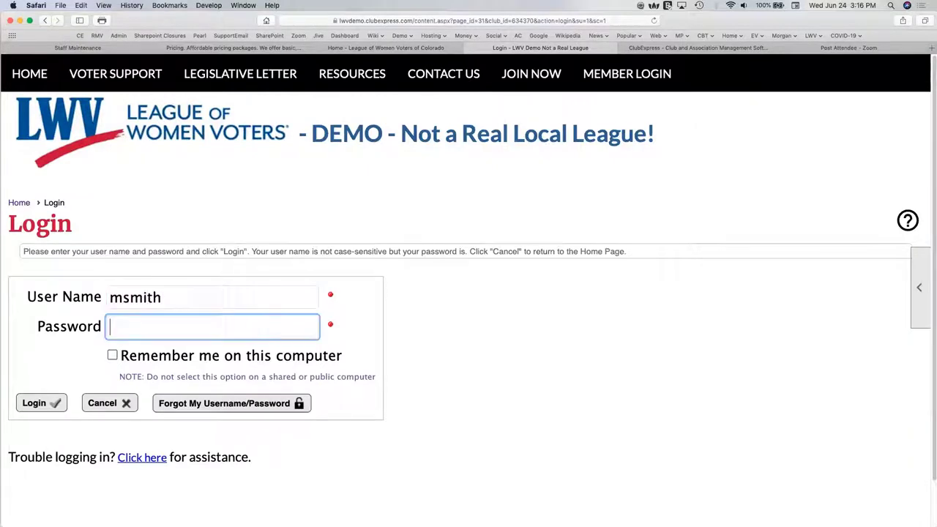
pyautogui.write('*****')
pyautogui.press('Return')
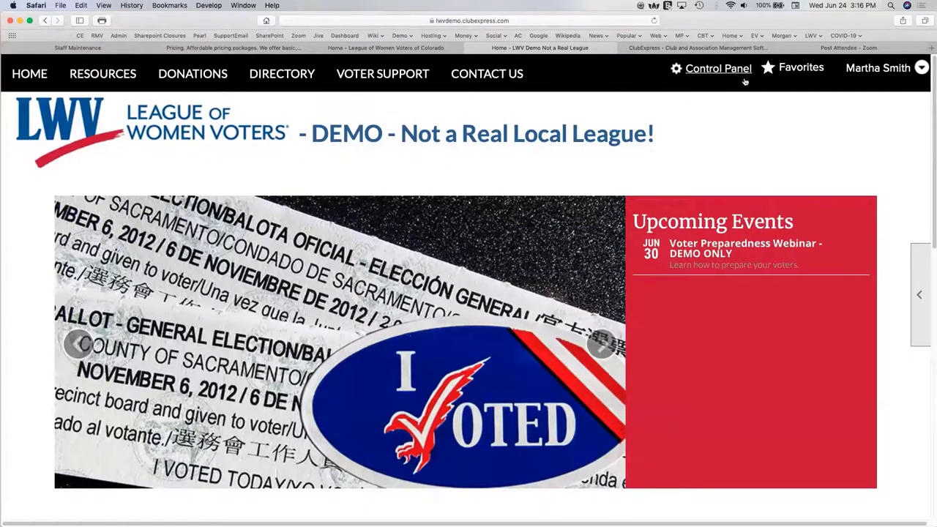
pyautogui.click(856, 82)
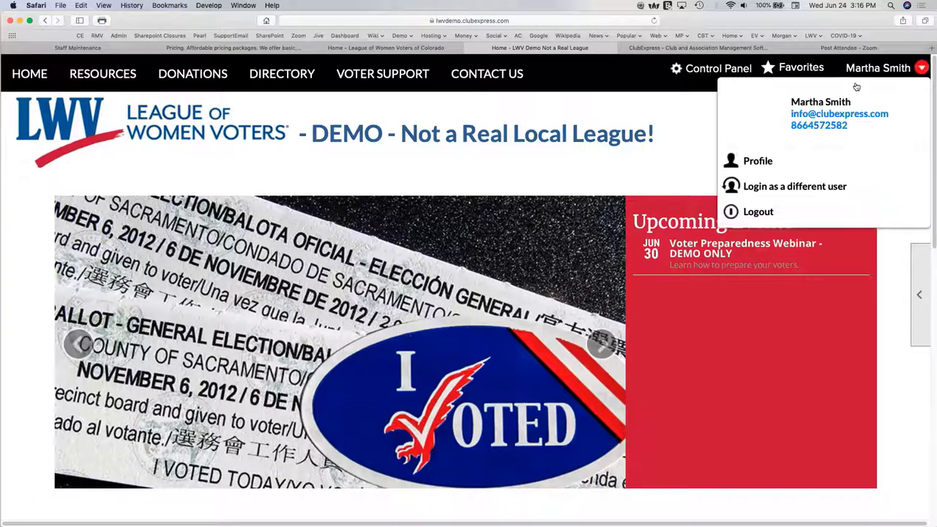
pyautogui.click(750, 161)
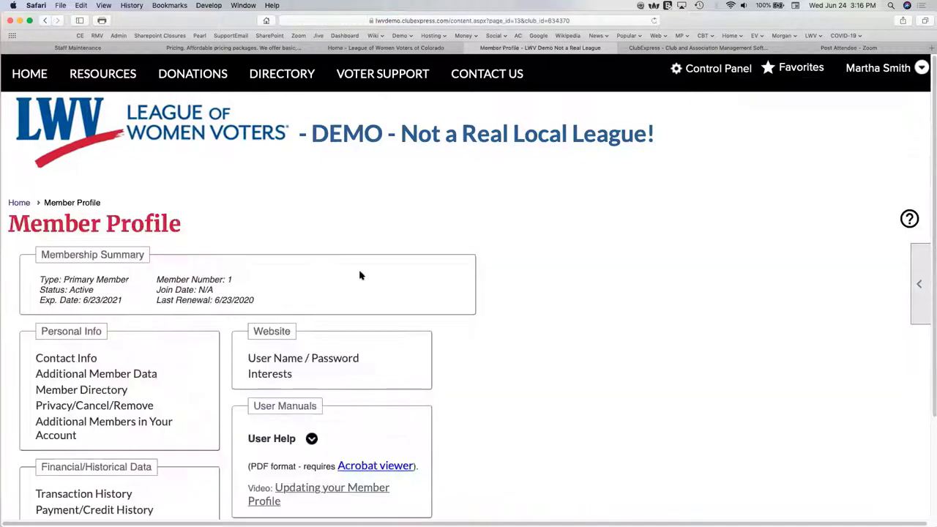
pyautogui.scroll(-1, 135, 253)
pyautogui.scroll(-3, 136, 253)
pyautogui.click(117, 260)
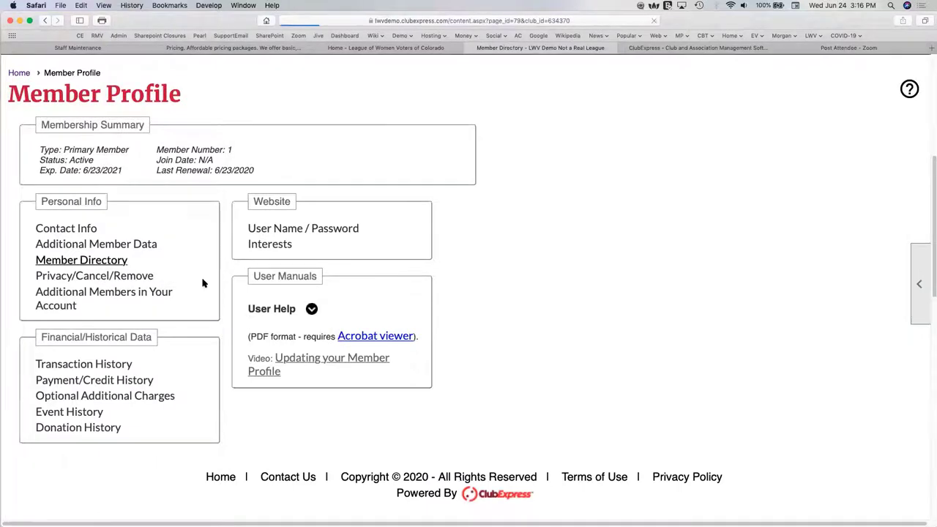
pyautogui.scroll(-5, 686, 376)
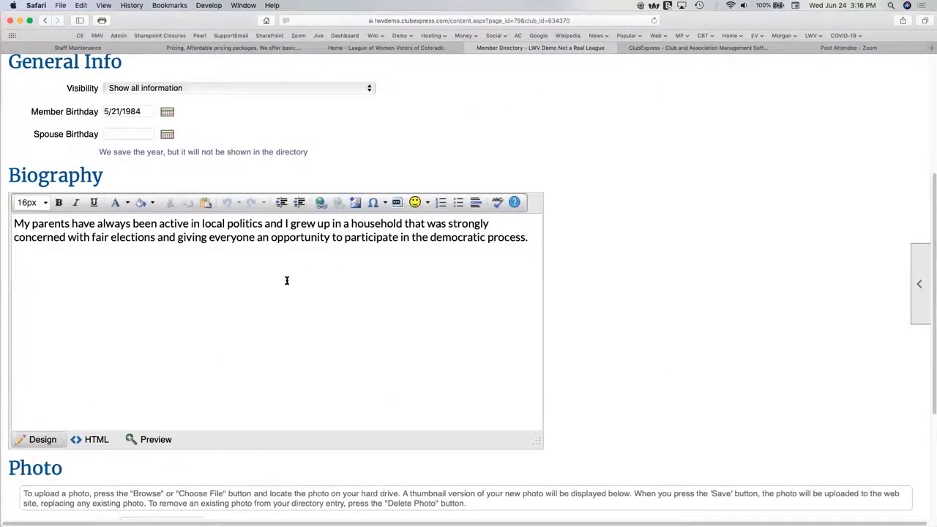
pyautogui.scroll(-4, 278, 300)
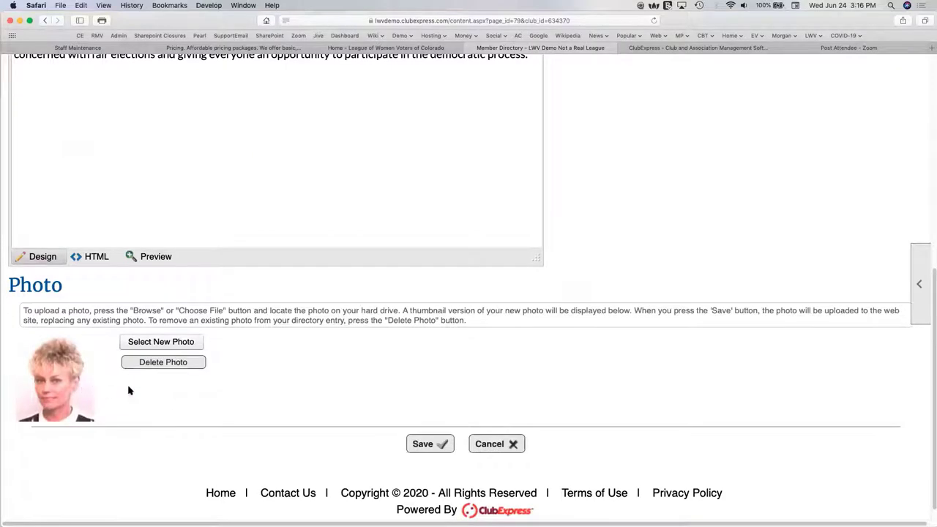
pyautogui.click(488, 444)
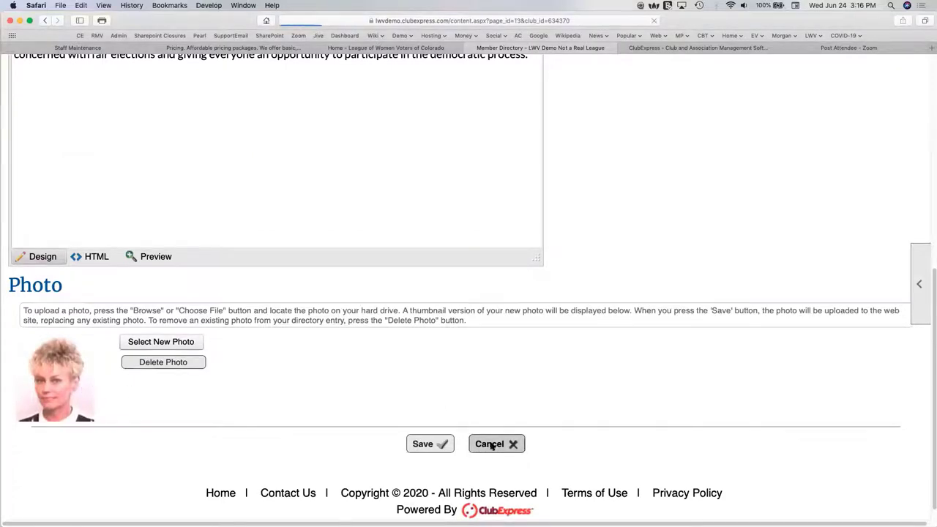
pyautogui.scroll(-3, 220, 351)
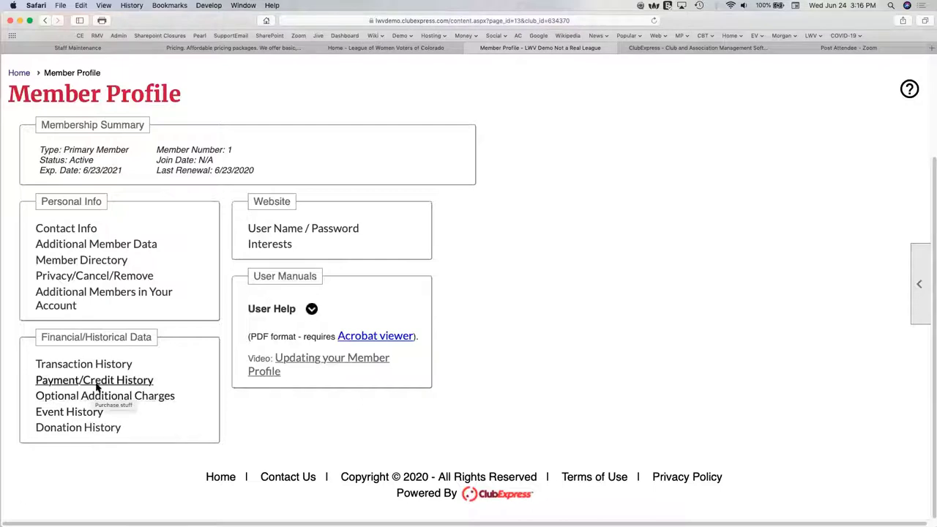
pyautogui.click(107, 357)
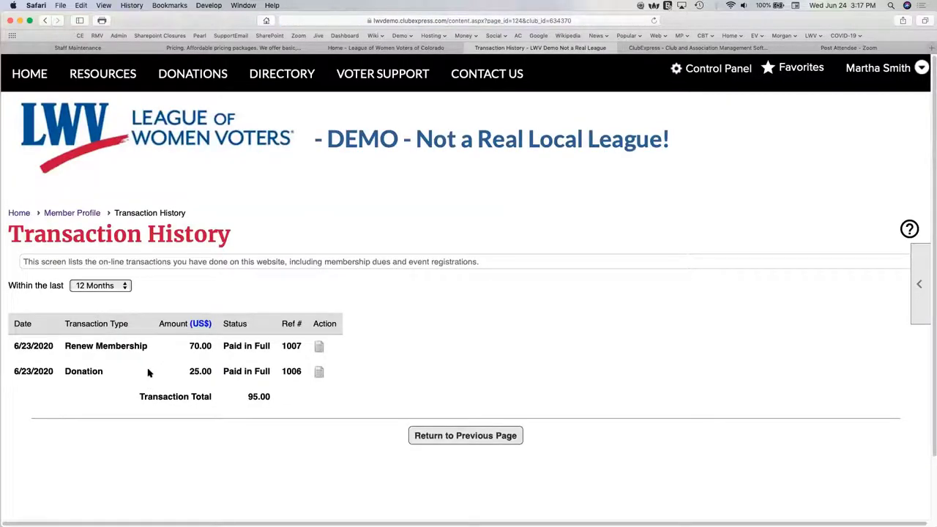
pyautogui.click(319, 347)
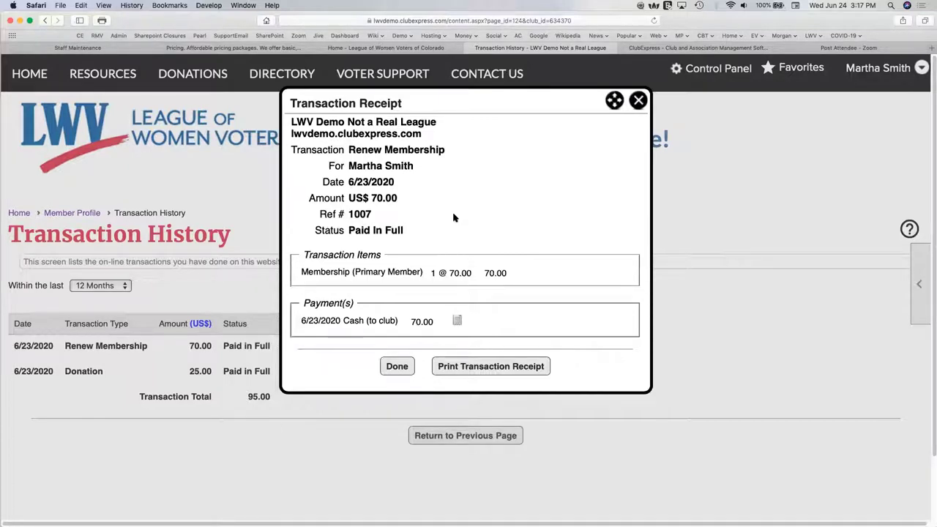
pyautogui.click(397, 370)
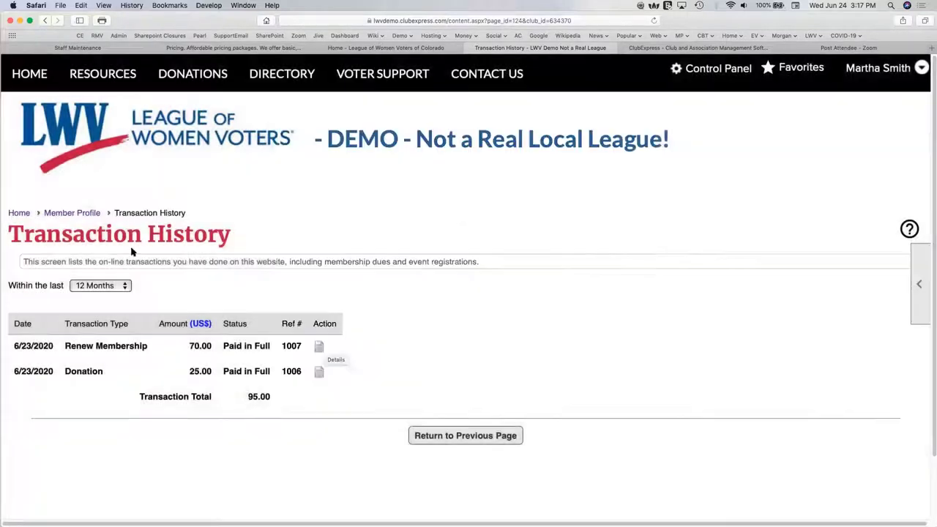
pyautogui.click(72, 212)
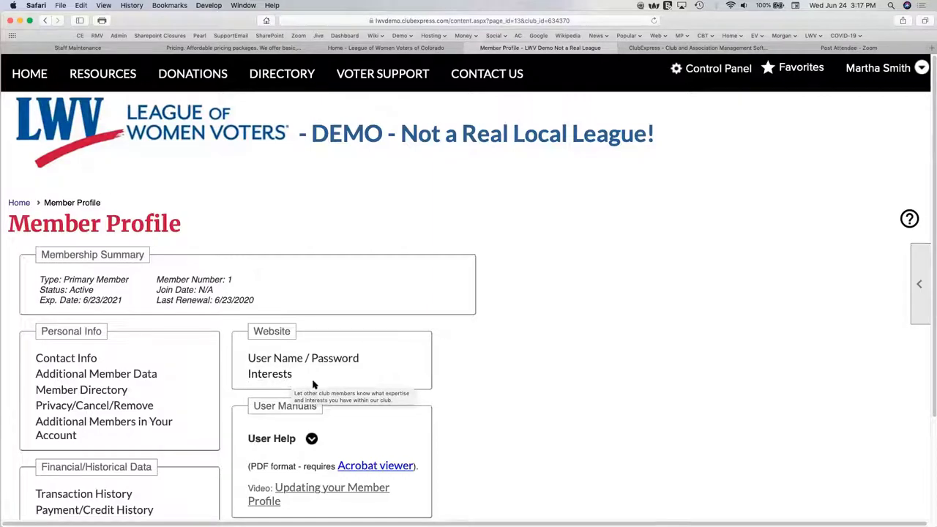
pyautogui.click(285, 375)
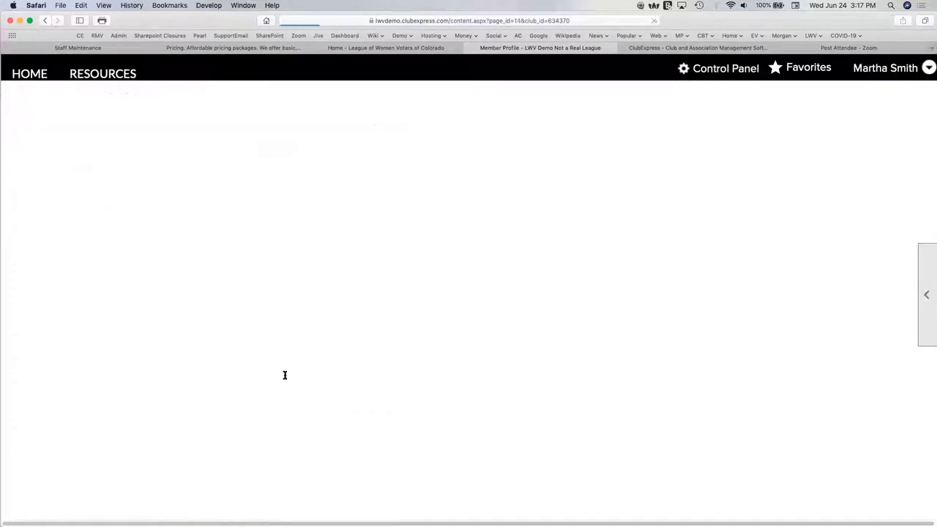
pyautogui.scroll(-1, 286, 316)
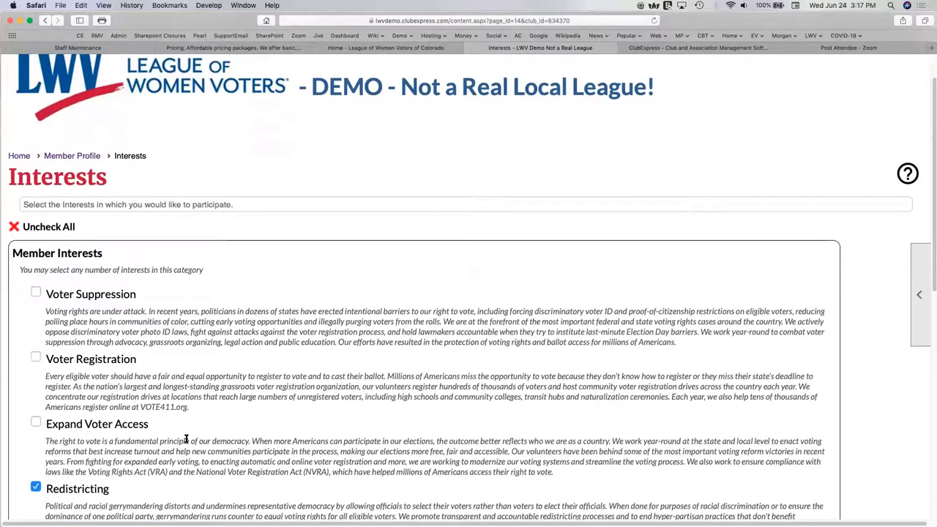
pyautogui.scroll(-5, 186, 438)
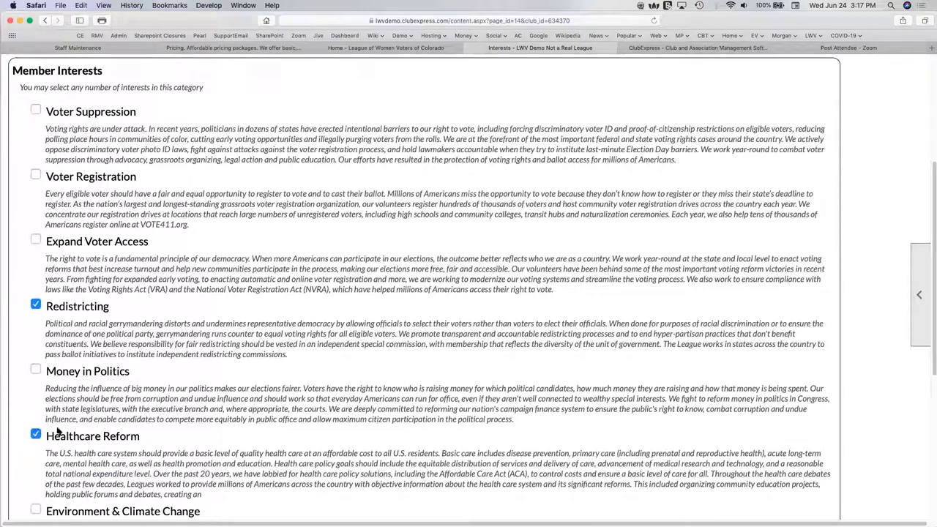
pyautogui.scroll(-4, 199, 430)
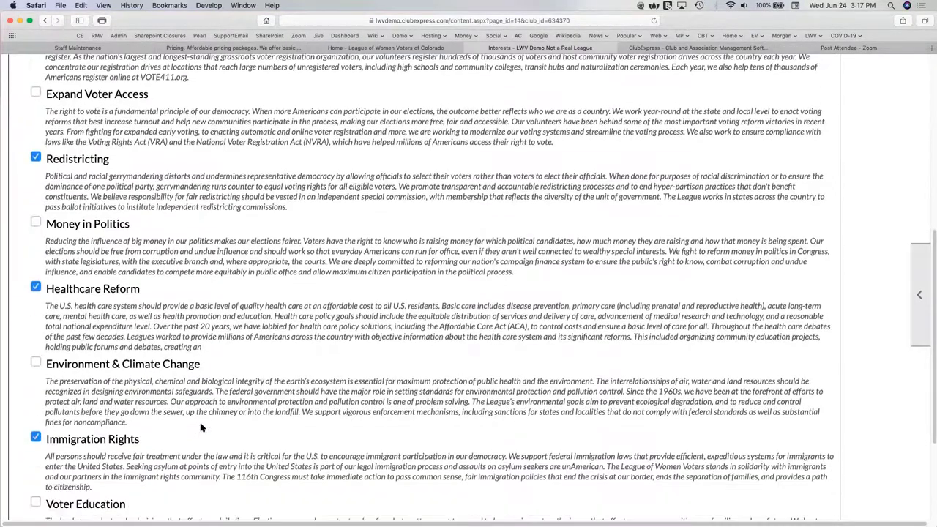
pyautogui.scroll(-2, 212, 398)
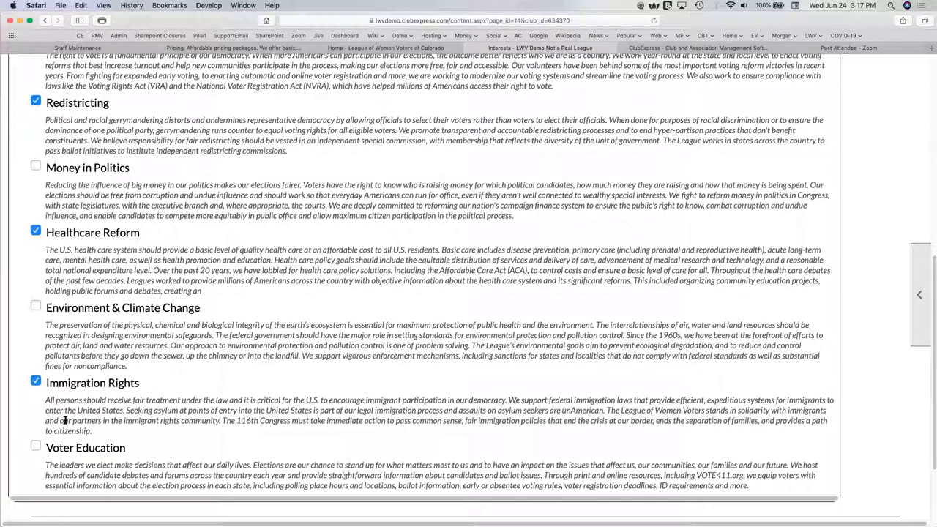
pyautogui.scroll(-3, 413, 345)
pyautogui.click(487, 426)
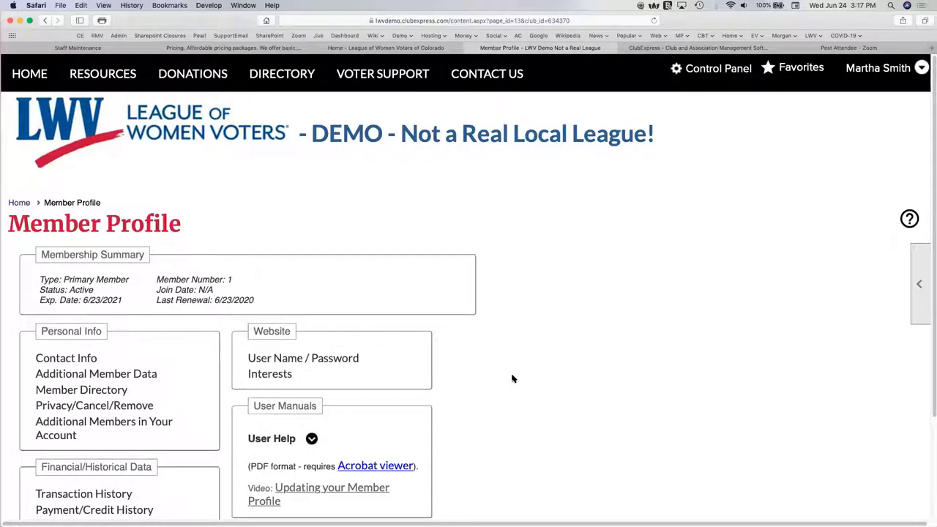
pyautogui.scroll(-1, 512, 378)
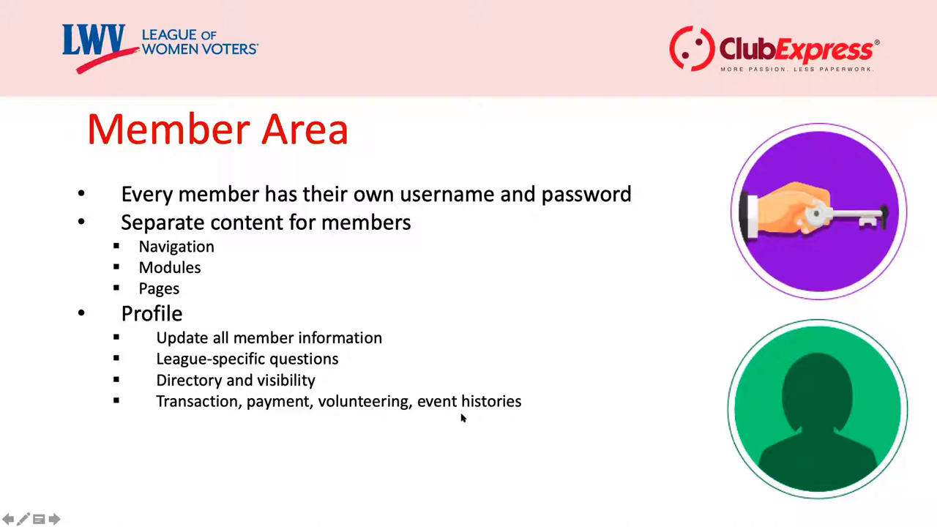
# Advance to the Admin Area slide, then leave the slideshow to return to the Member Profile page
pyautogui.click(315, 423)
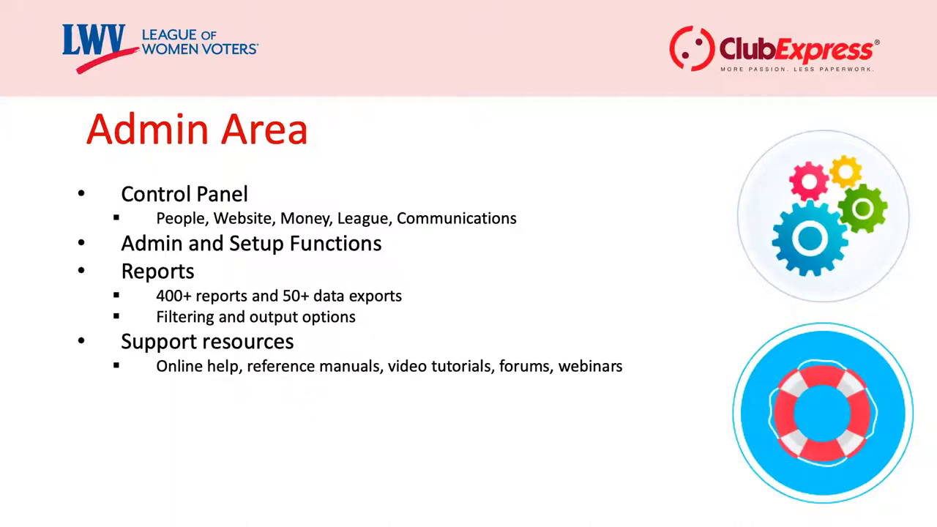
pyautogui.press('super+Tab')
pyautogui.scroll(2, 371, 220)
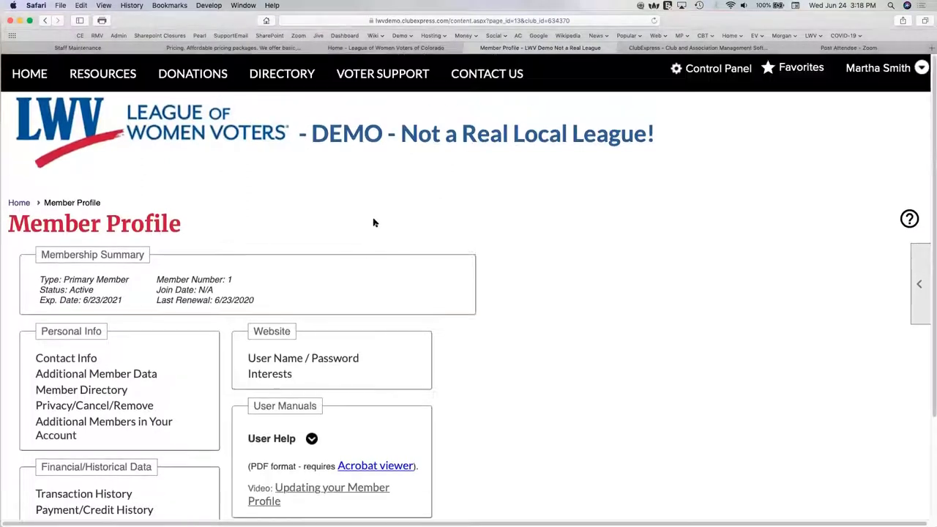
# Show the members of the Voter Registration interest from Resources > Interests
pyautogui.moveTo(116, 80)
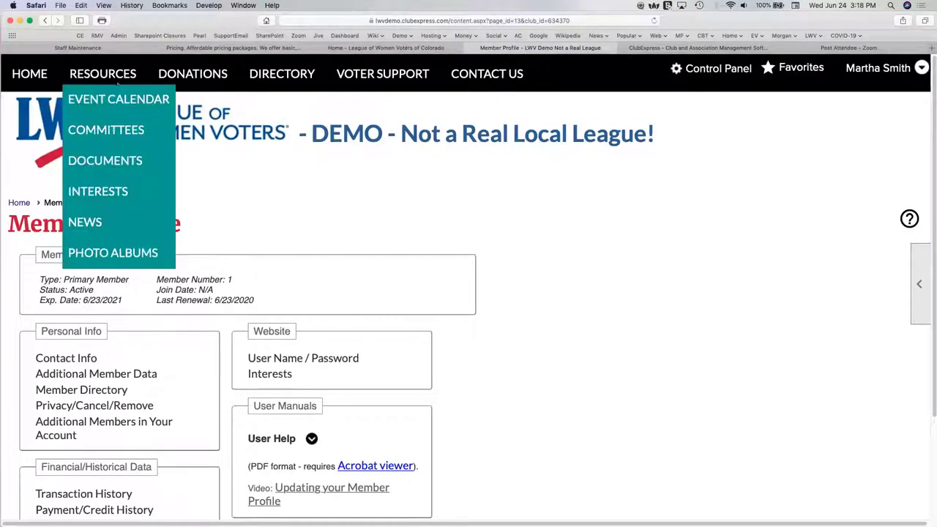
pyautogui.click(106, 191)
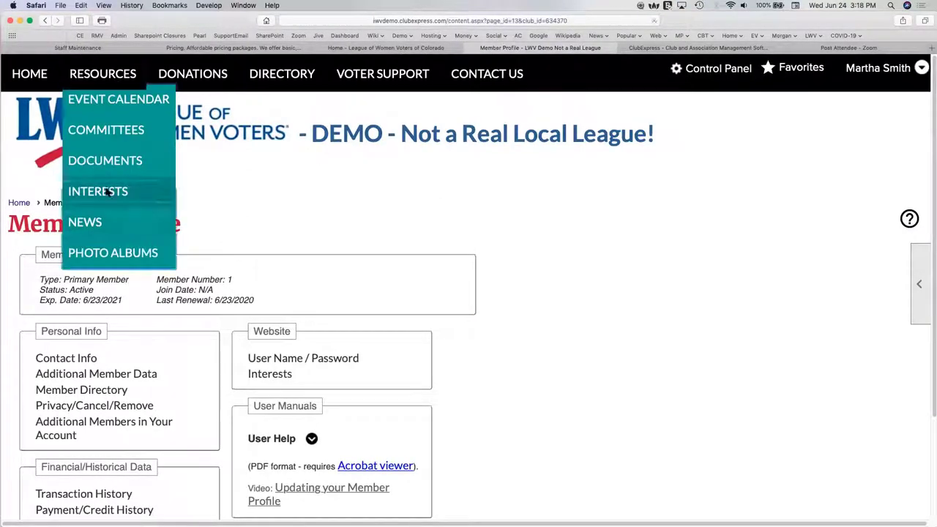
pyautogui.scroll(-10, 312, 381)
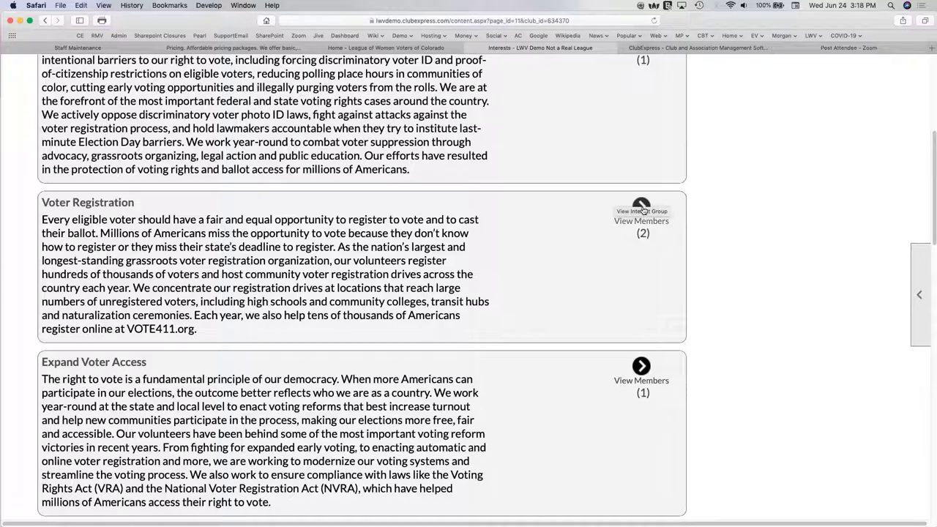
pyautogui.click(641, 207)
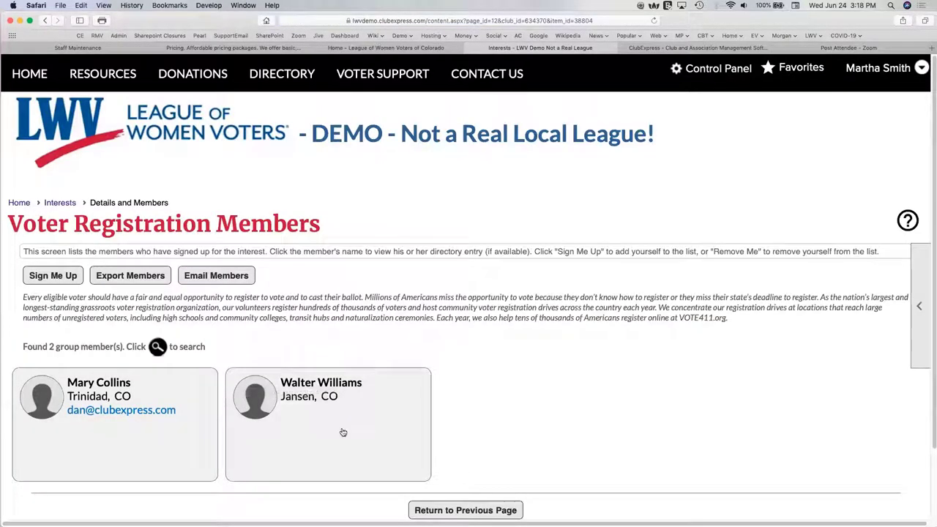
pyautogui.click(53, 278)
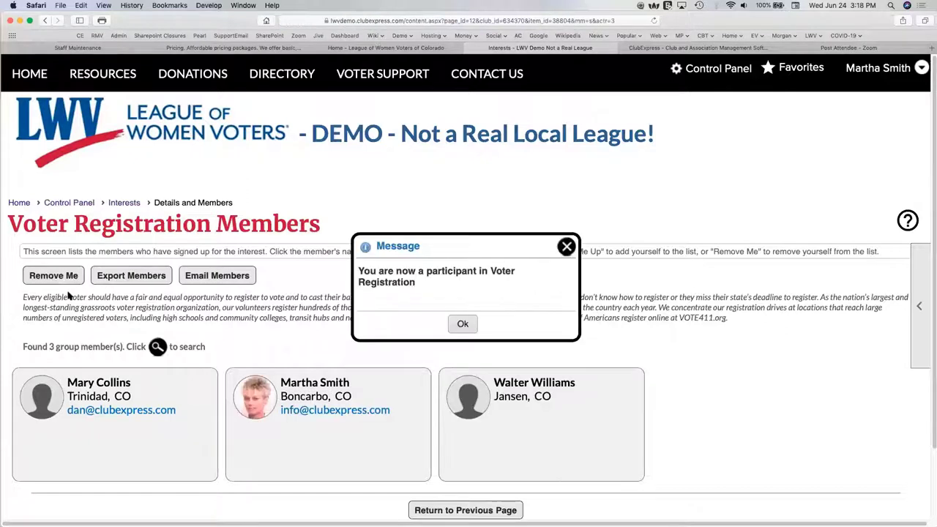
pyautogui.click(462, 324)
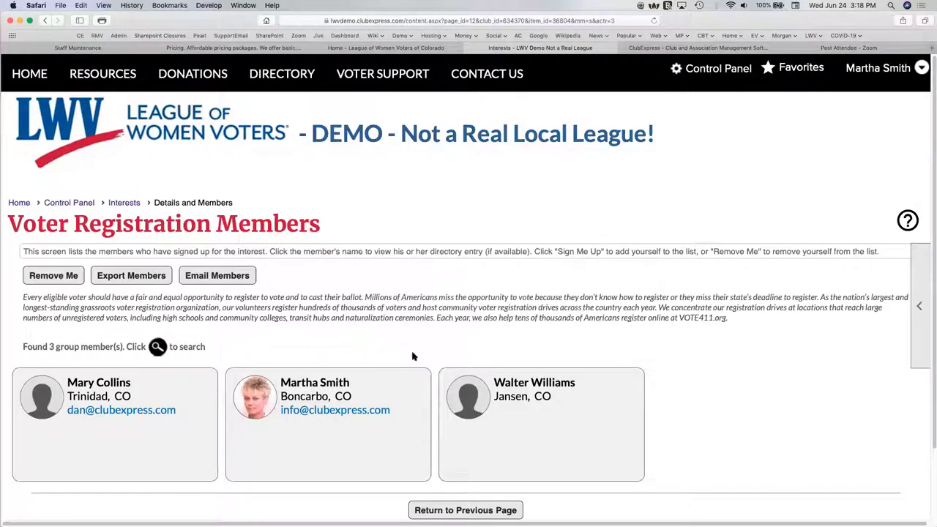
pyautogui.click(52, 276)
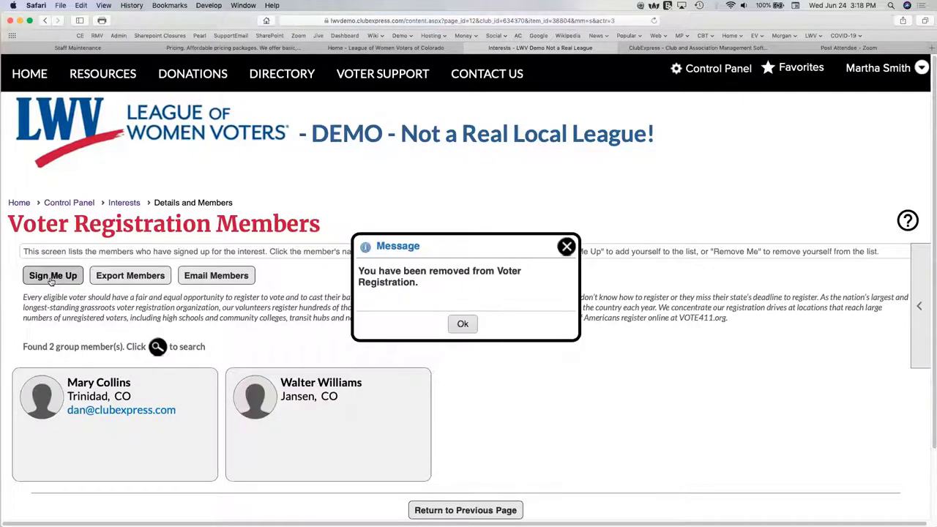
pyautogui.click(462, 324)
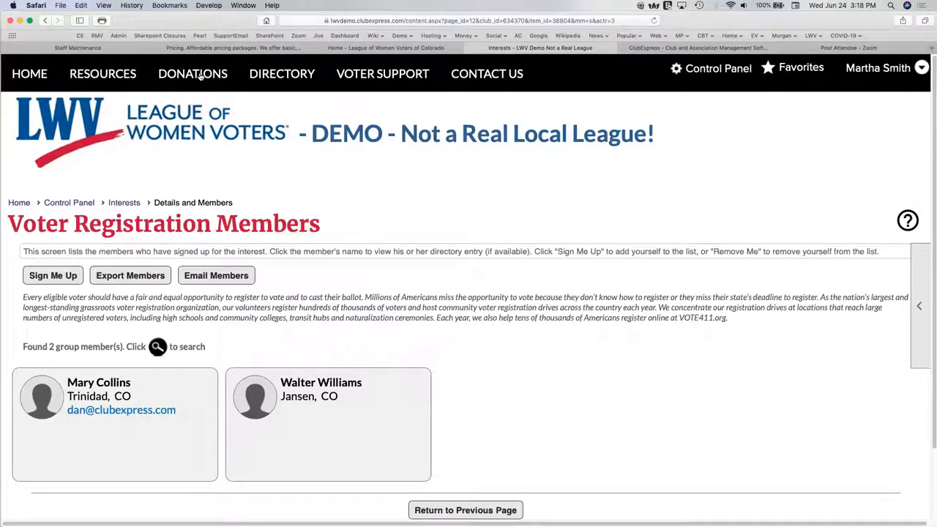
pyautogui.click(192, 74)
pyautogui.scroll(-3, 348, 281)
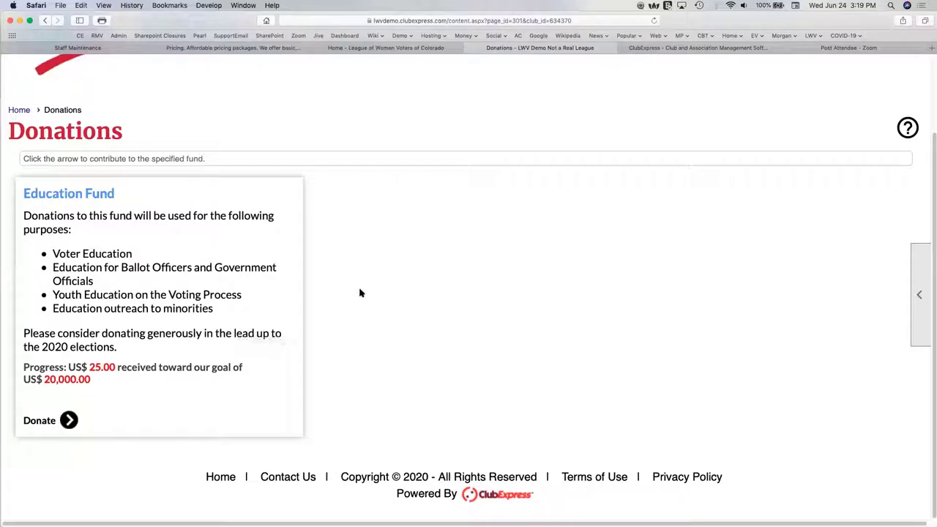
pyautogui.click(68, 419)
pyautogui.scroll(-5, 400, 326)
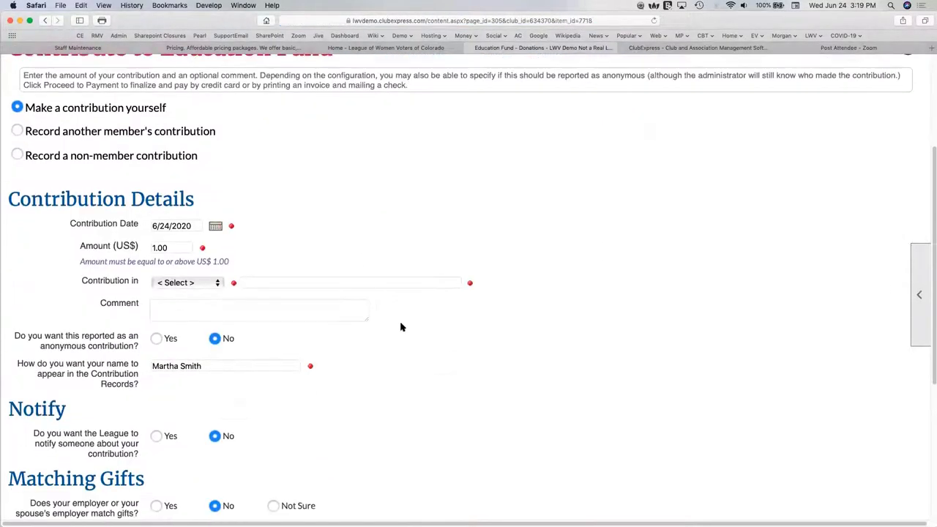
pyautogui.scroll(-4, 400, 327)
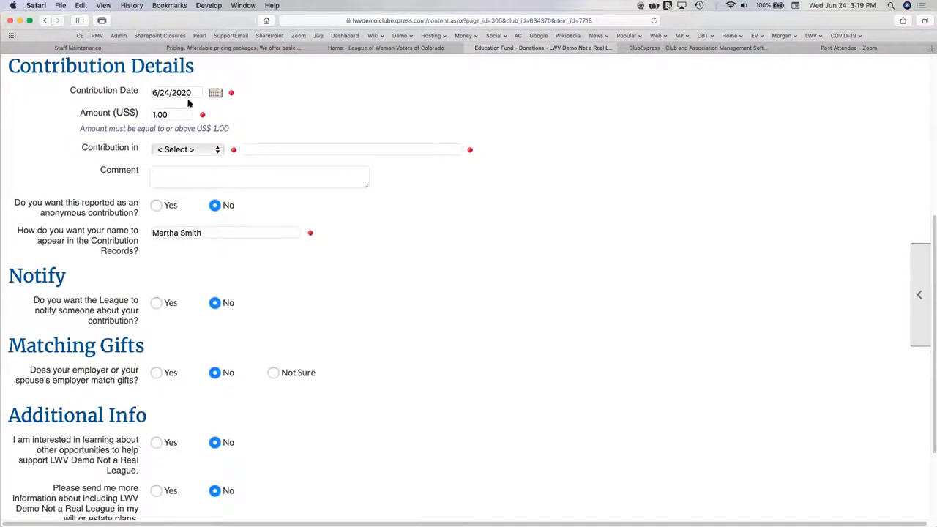
pyautogui.click(216, 150)
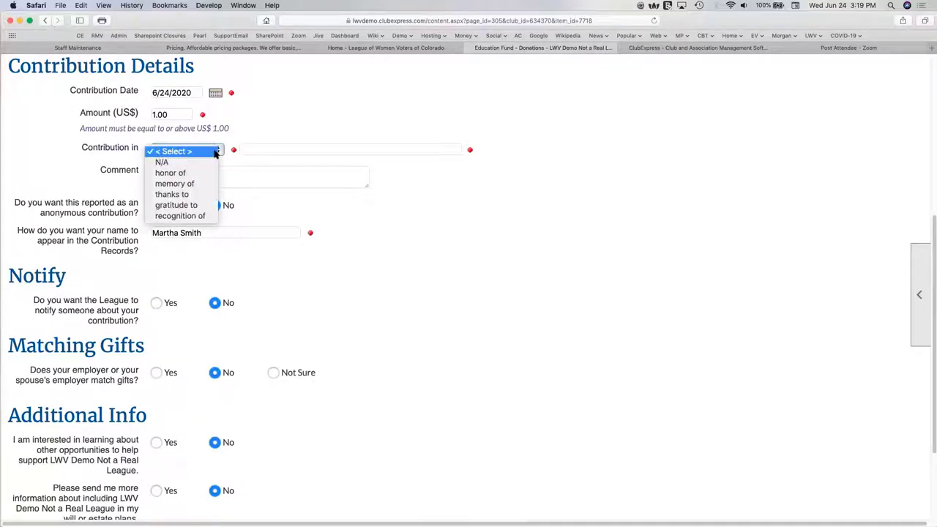
pyautogui.click(324, 191)
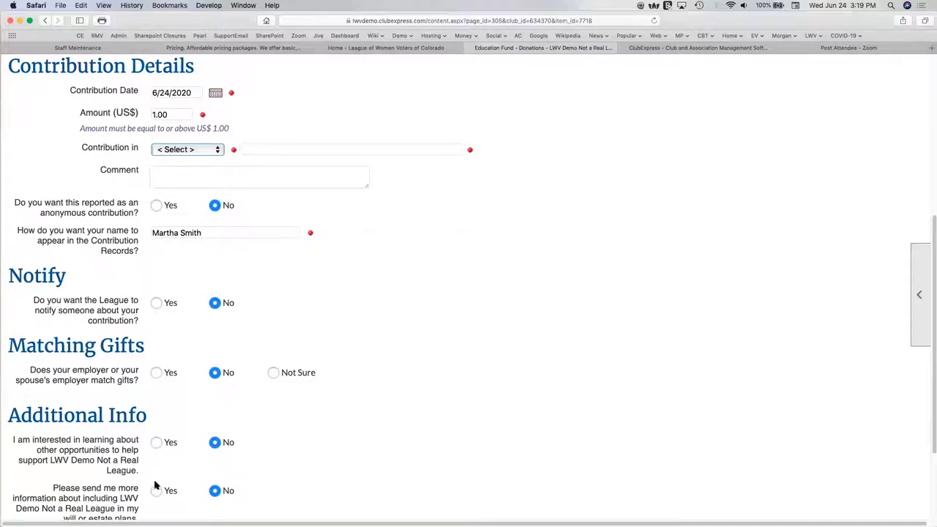
pyautogui.click(156, 372)
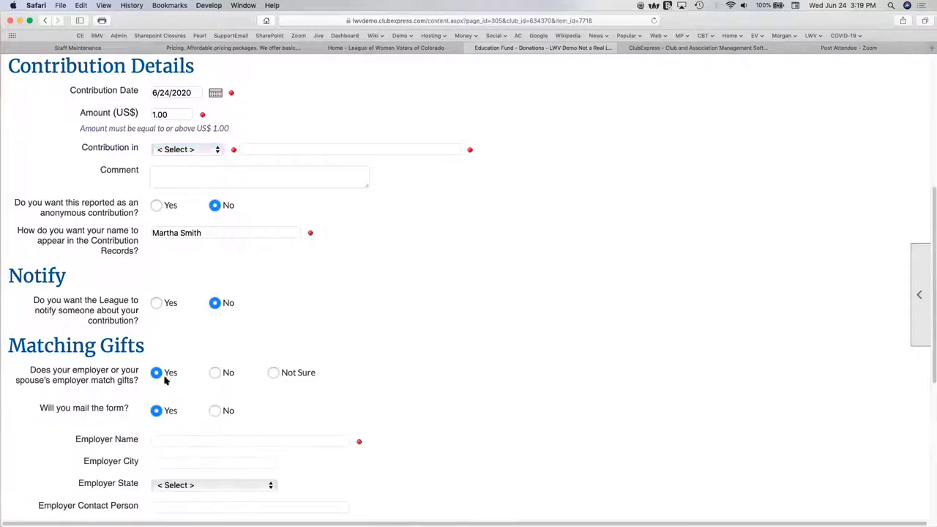
pyautogui.scroll(-1, 532, 353)
pyautogui.scroll(-4, 532, 353)
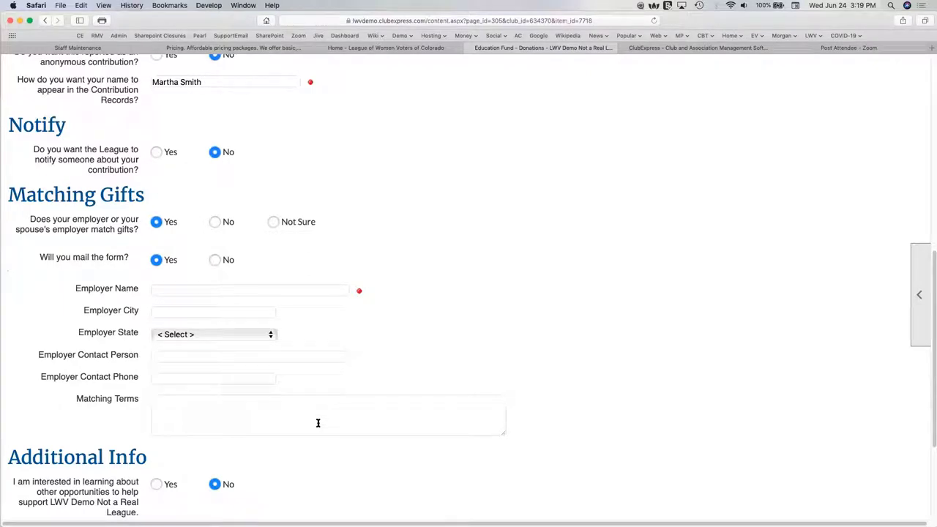
pyautogui.scroll(-1, 492, 306)
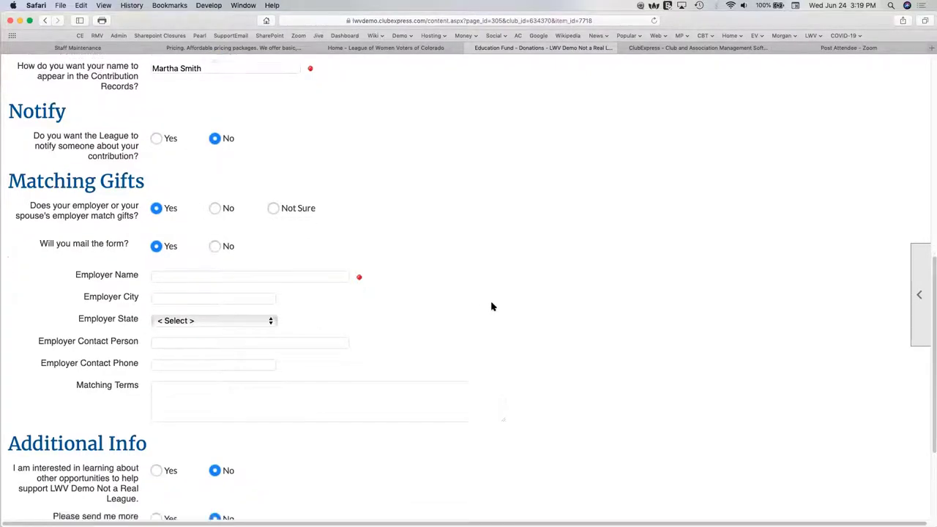
pyautogui.scroll(-5, 492, 306)
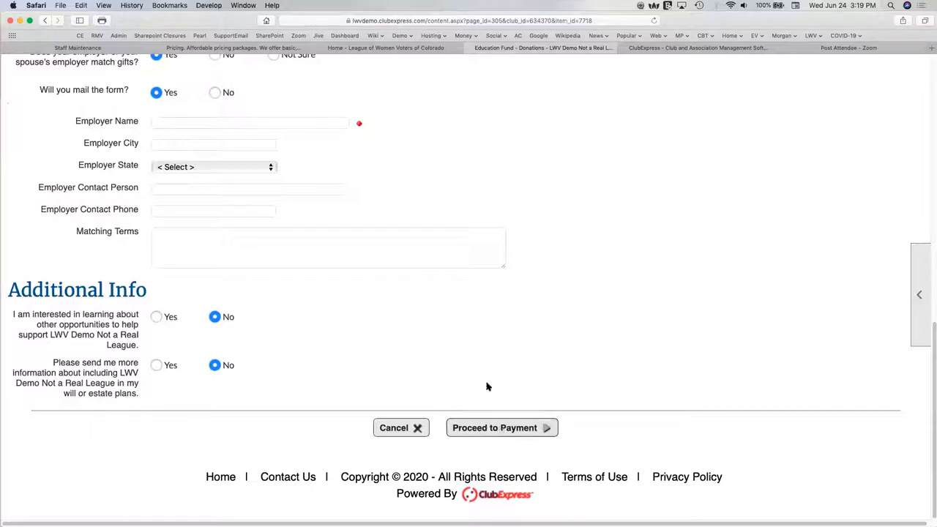
pyautogui.scroll(5, 374, 329)
pyautogui.scroll(8, 372, 330)
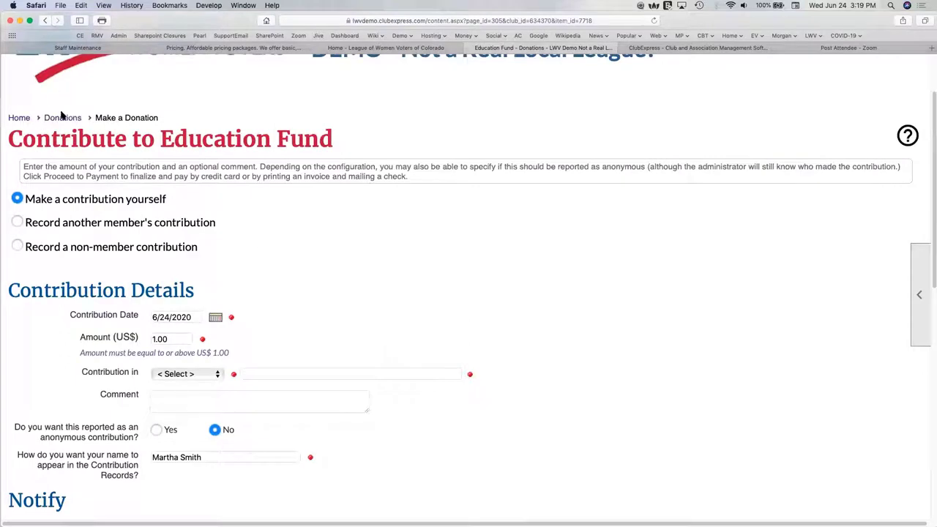
pyautogui.click(63, 118)
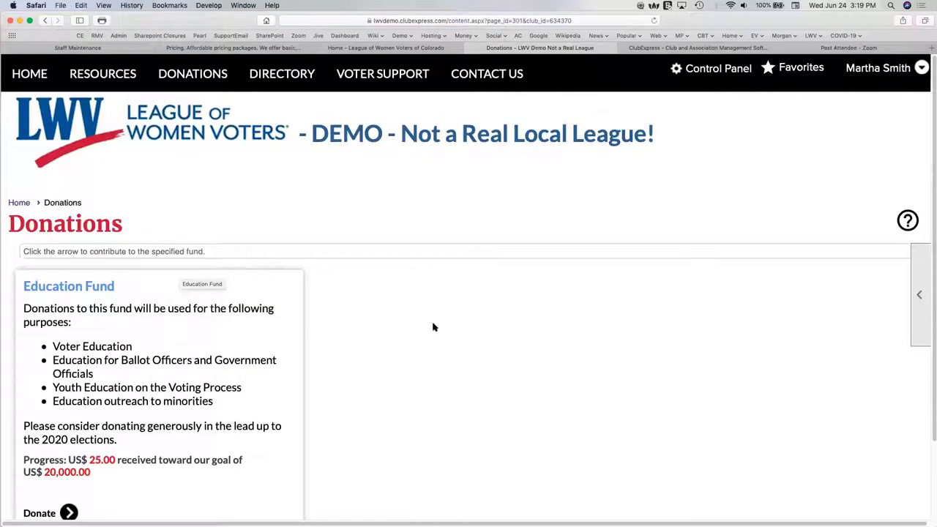
# Use the right-edge tools panel's Edit to reach Donations Fund Administration with the Education Fund
pyautogui.click(918, 294)
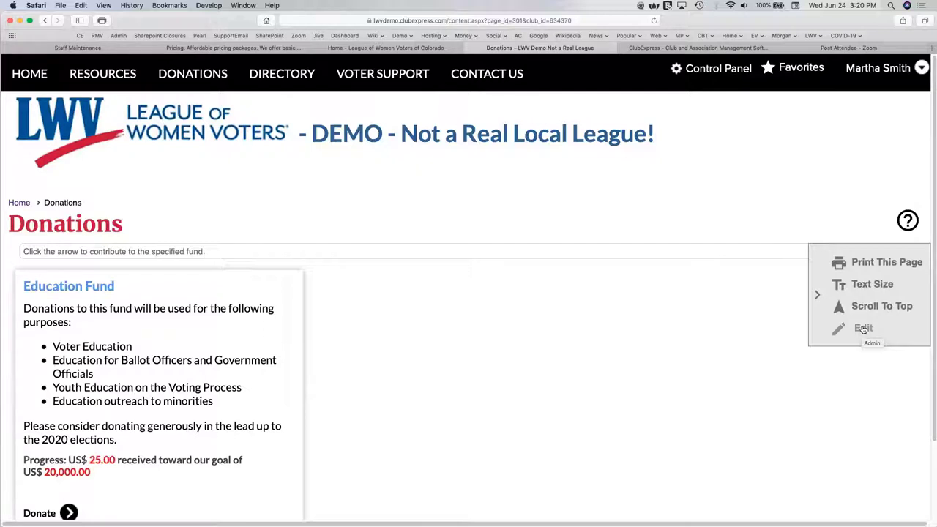
pyautogui.click(863, 329)
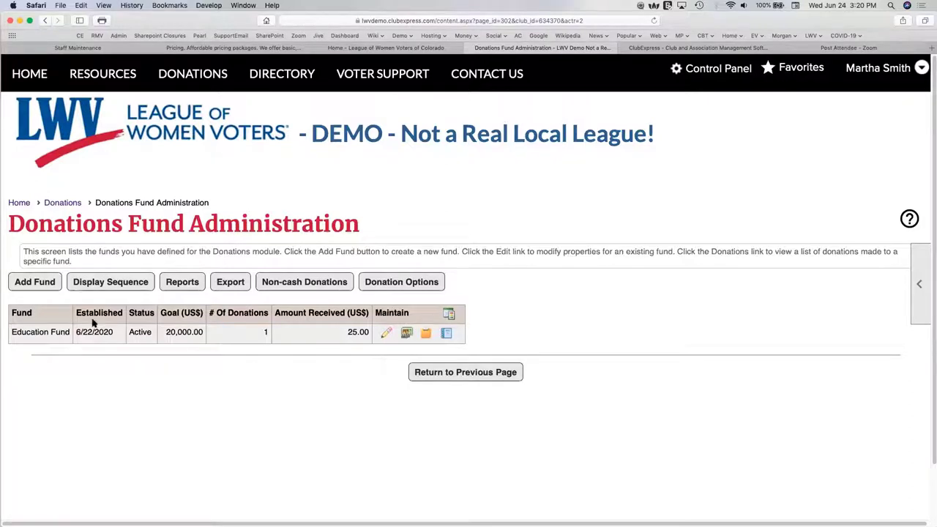
pyautogui.click(32, 282)
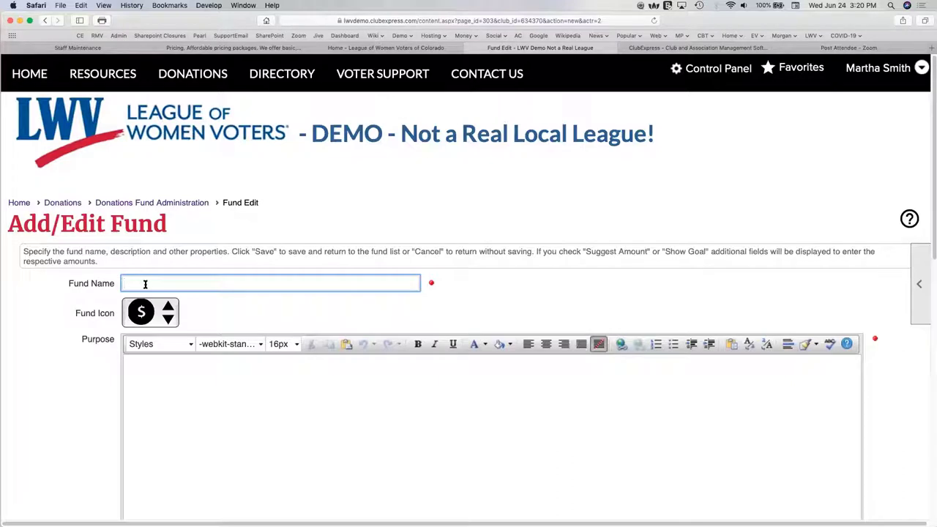
pyautogui.write('Voter Registration')
pyautogui.scroll(-3, 251, 374)
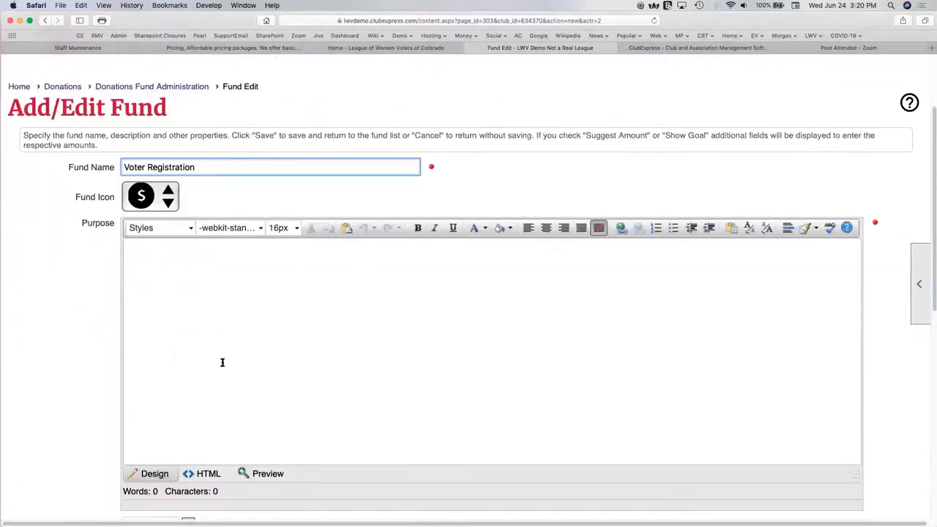
pyautogui.scroll(-7, 298, 321)
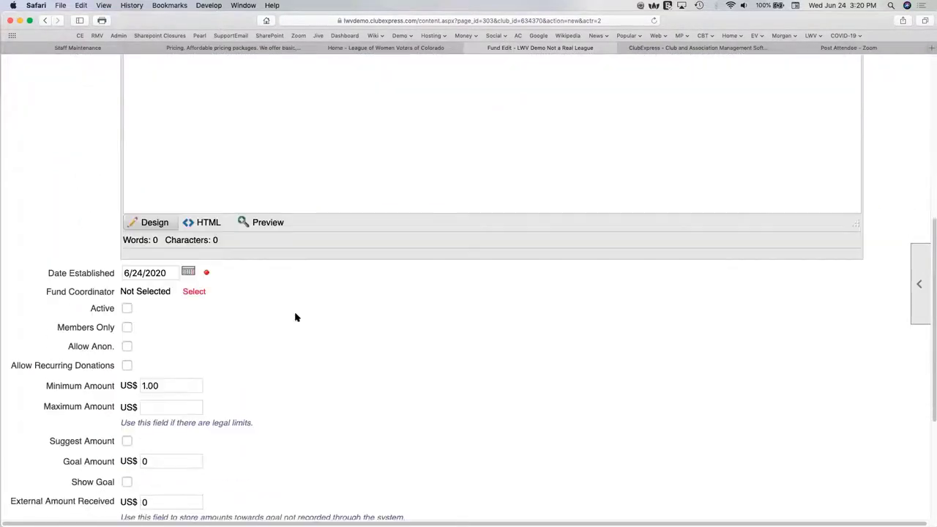
pyautogui.scroll(-3, 295, 317)
pyautogui.scroll(-2, 291, 316)
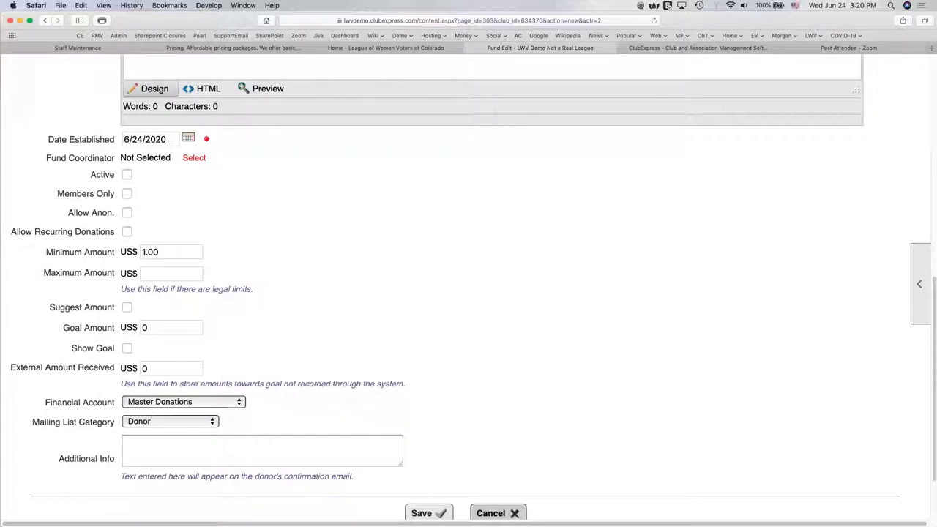
pyautogui.click(490, 513)
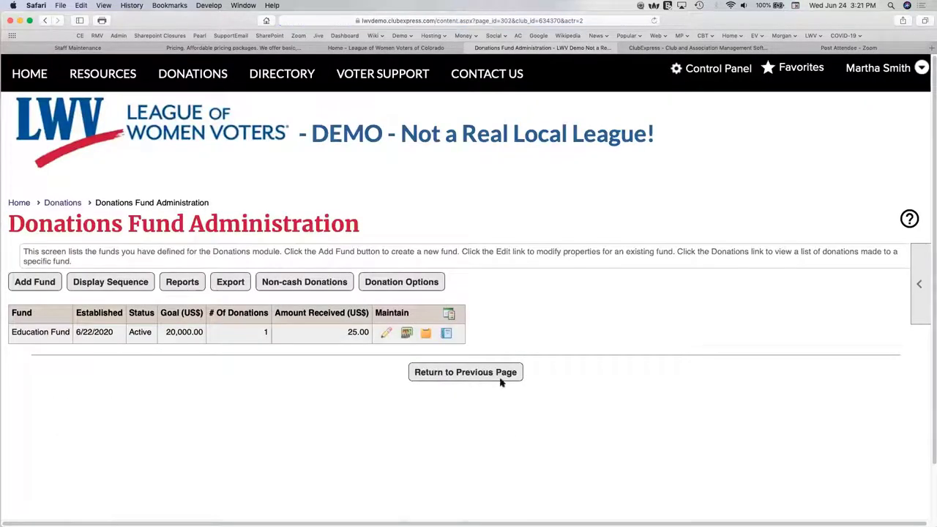
# List the Education Fund's donations, showing one 25.00 donation paid in full
pyautogui.click(407, 334)
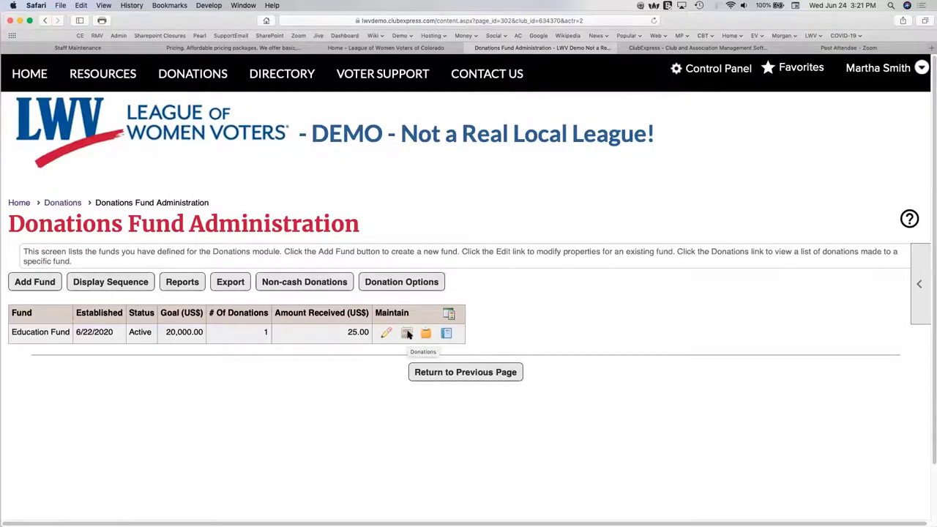
pyautogui.scroll(-3, 599, 349)
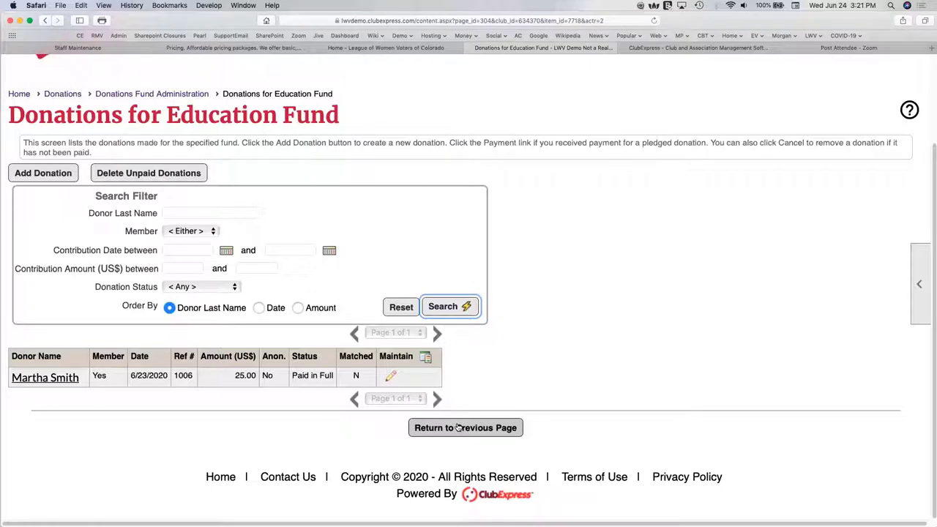
# Return to fund administration and bring up the Donations all Funds report picker
pyautogui.click(458, 427)
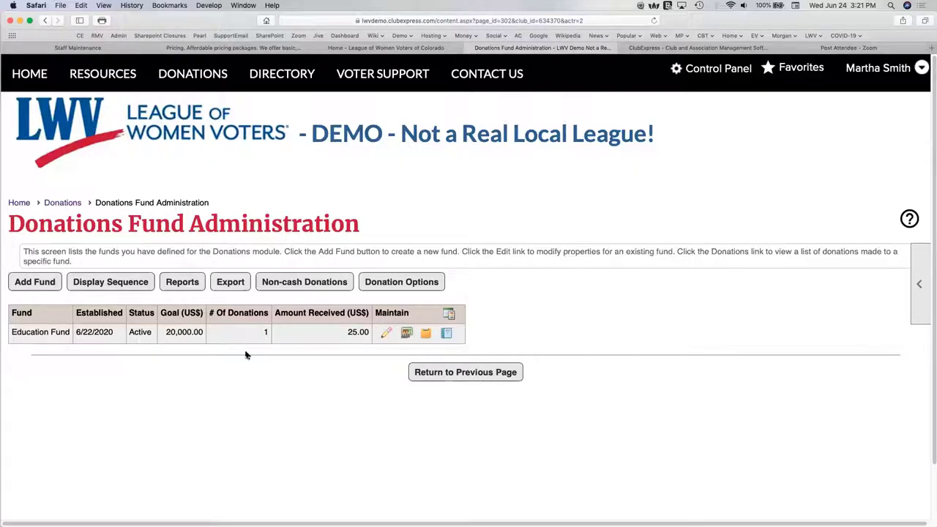
pyautogui.click(180, 282)
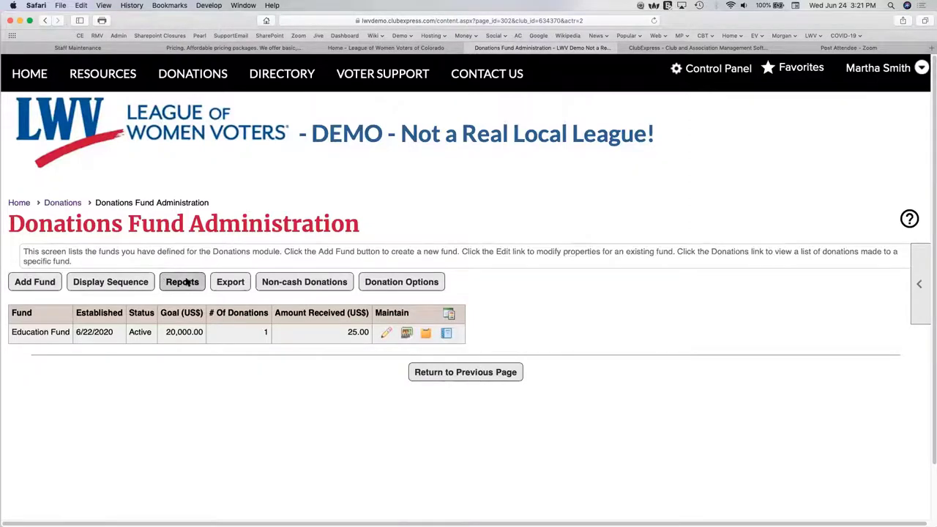
pyautogui.moveTo(590, 221)
pyautogui.mouseDown()
pyautogui.moveTo(596, 278)
pyautogui.moveTo(591, 209)
pyautogui.mouseUp()
# Select Donations by Fund and Name, then cancel the report picker without running it
pyautogui.click(585, 208)
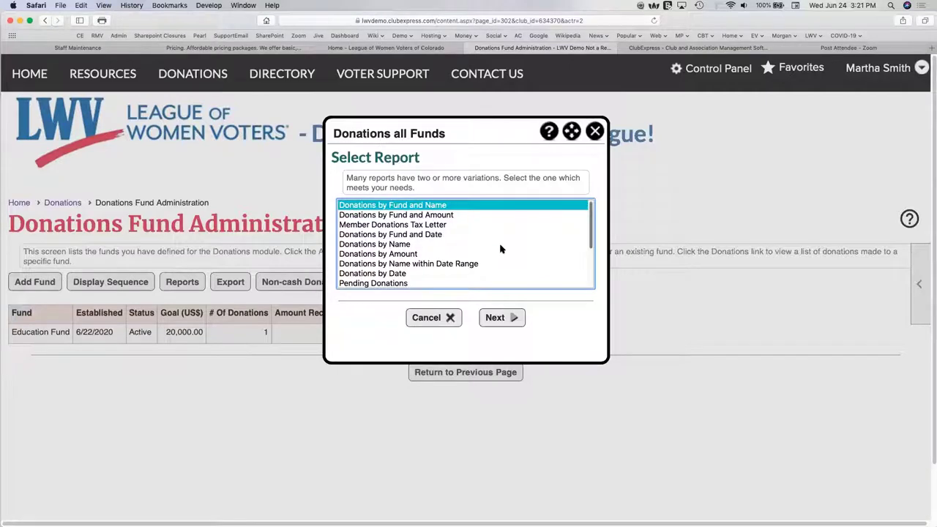
pyautogui.click(425, 318)
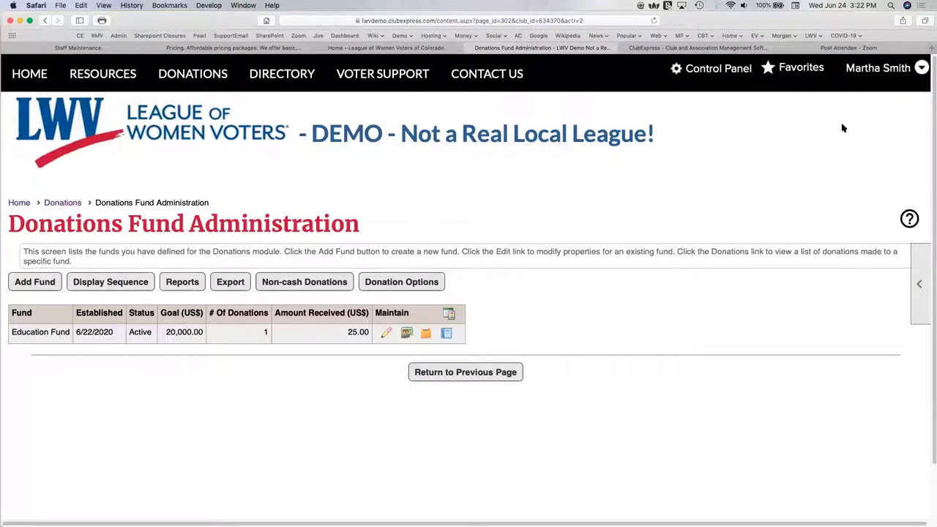
# Open the Control Panel, browse the People tab's Admin Functions, Reports and Setup, then switch to Website
pyautogui.click(708, 71)
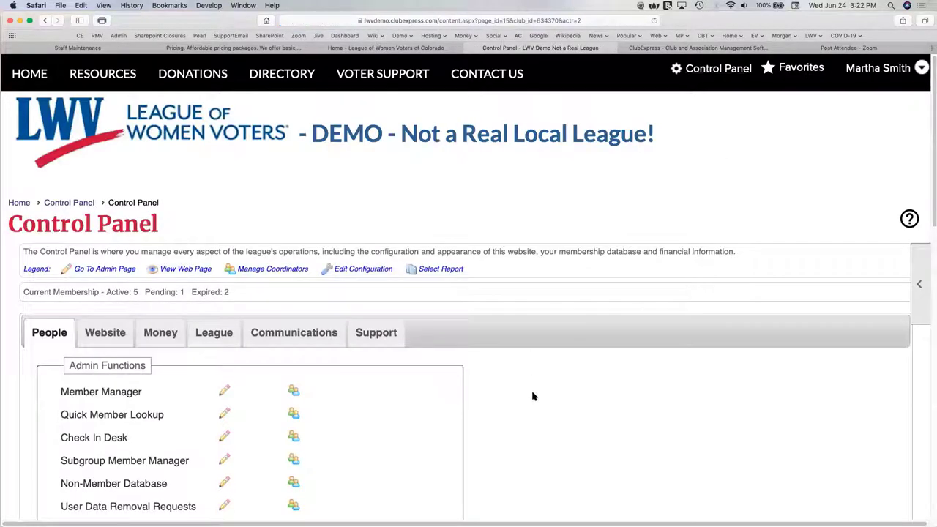
pyautogui.scroll(-3, 532, 395)
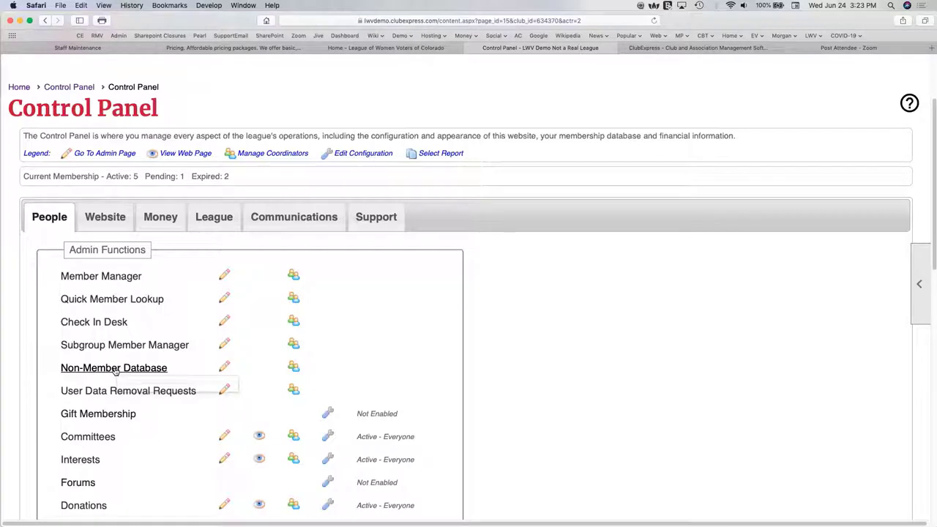
pyautogui.scroll(-3, 591, 377)
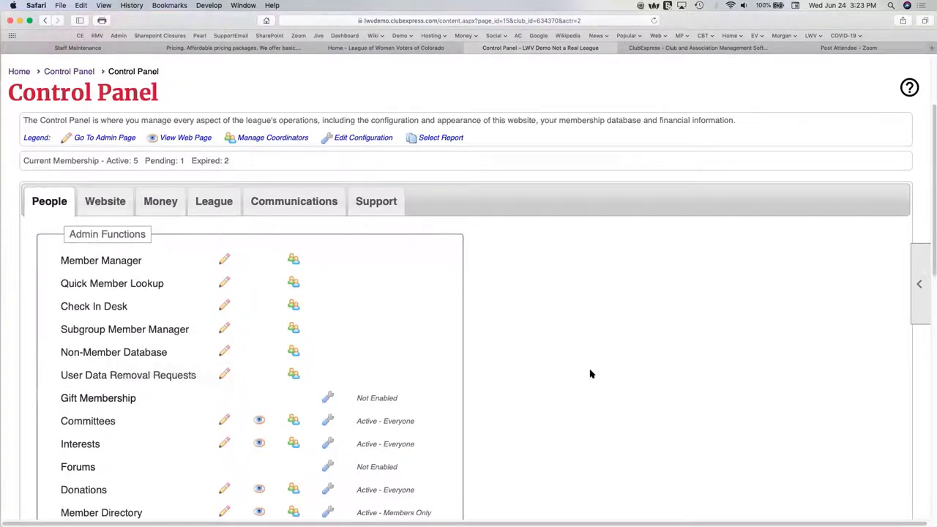
pyautogui.scroll(-3, 596, 373)
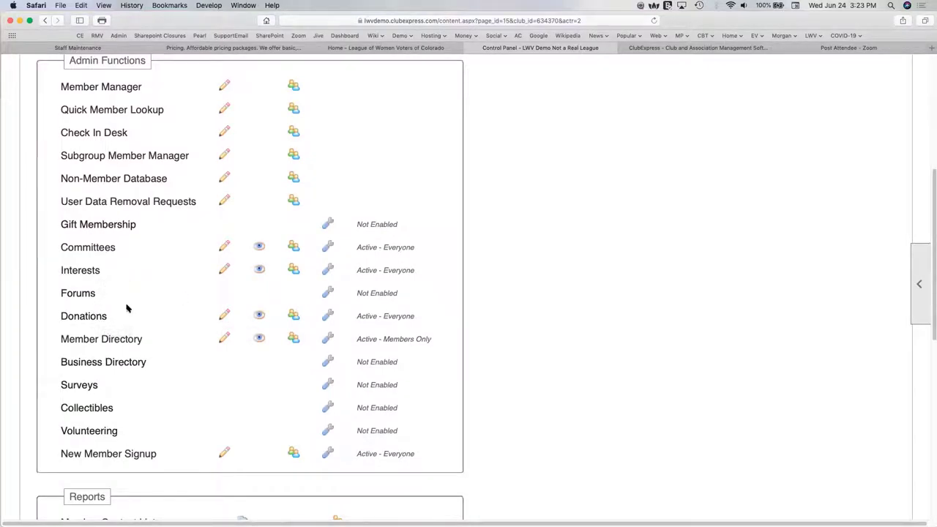
pyautogui.scroll(1, 126, 308)
pyautogui.scroll(1, 126, 308)
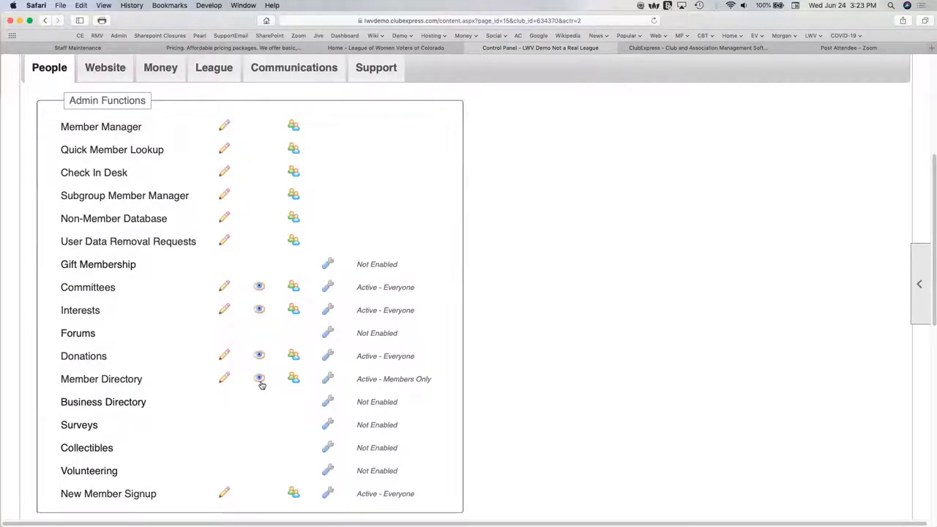
pyautogui.scroll(-5, 608, 335)
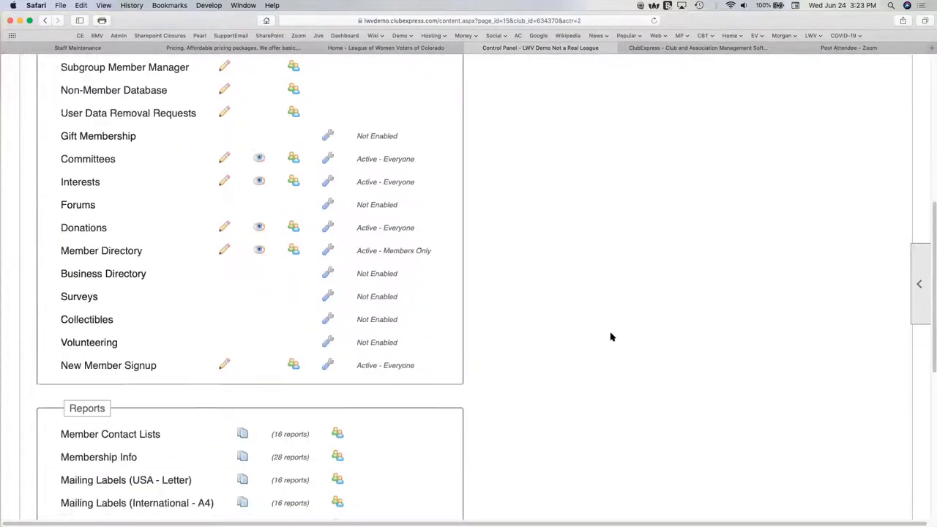
pyautogui.scroll(-4, 606, 335)
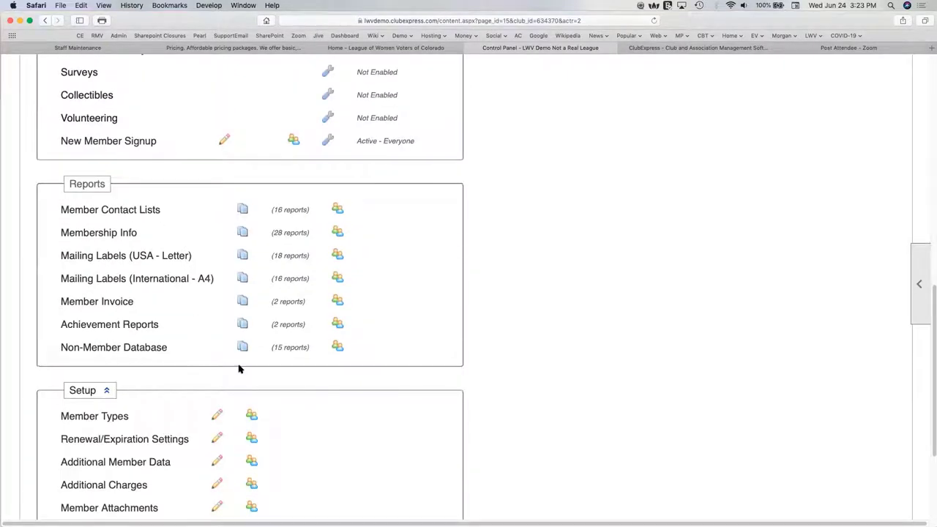
pyautogui.scroll(-3, 343, 422)
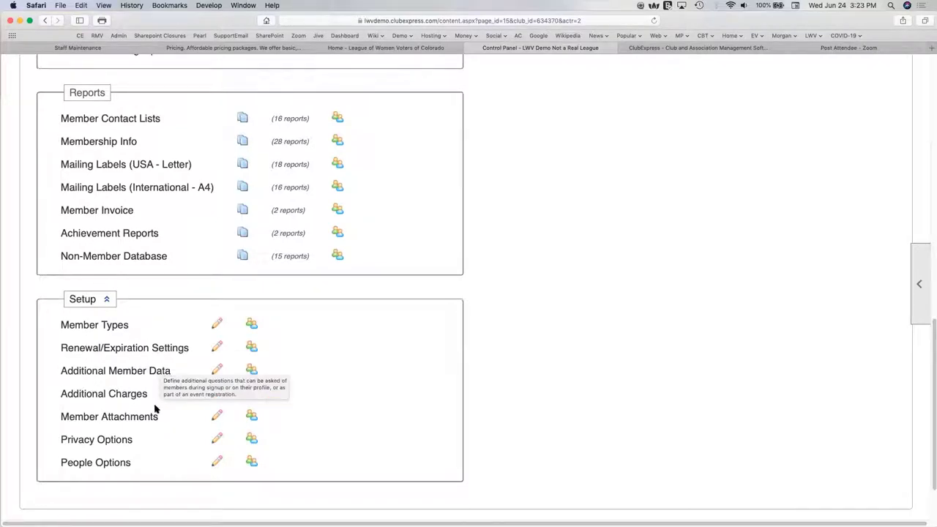
pyautogui.scroll(10, 336, 349)
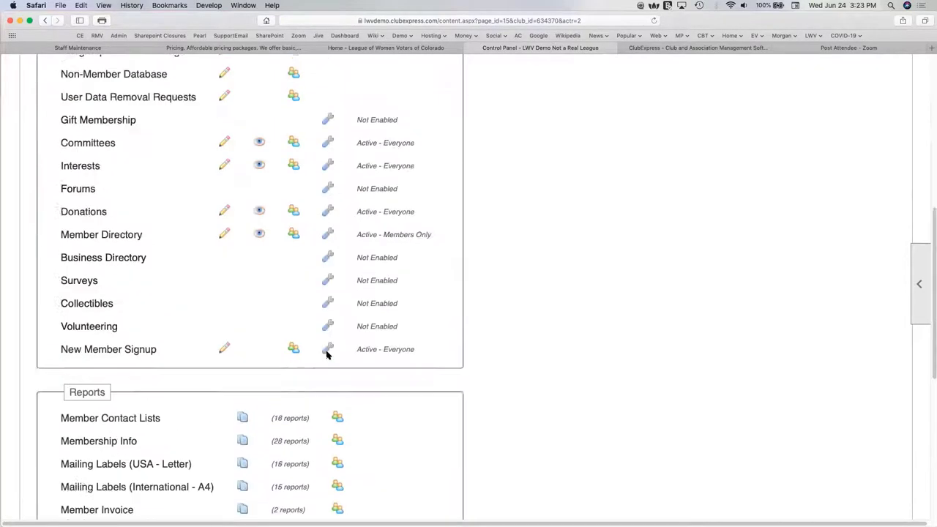
pyautogui.click(105, 163)
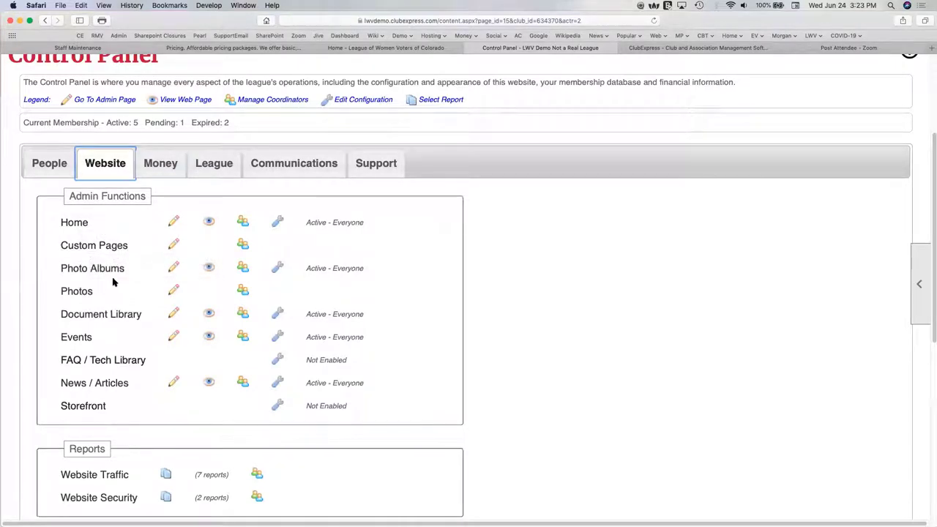
# Browse the Website tab, then view the Money, League, Communications and Support tabs in turn
pyautogui.scroll(-5, 496, 324)
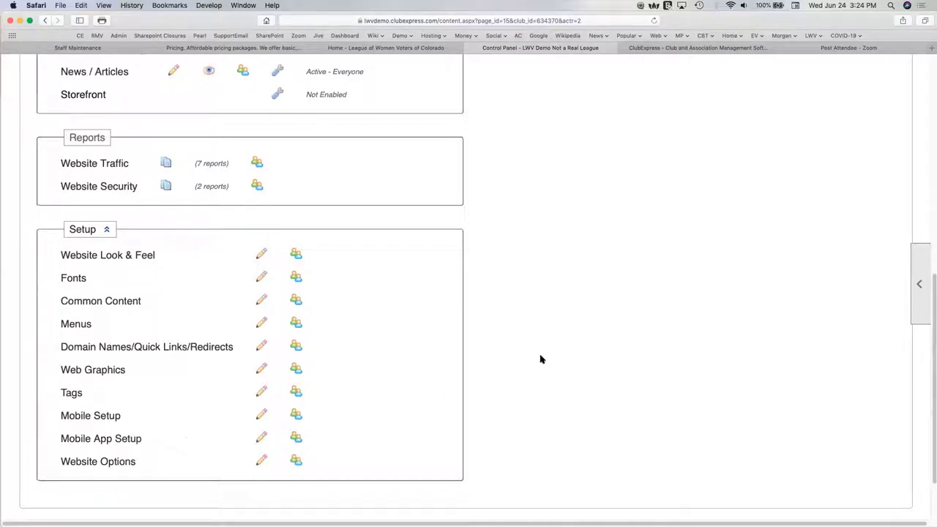
pyautogui.scroll(6, 564, 349)
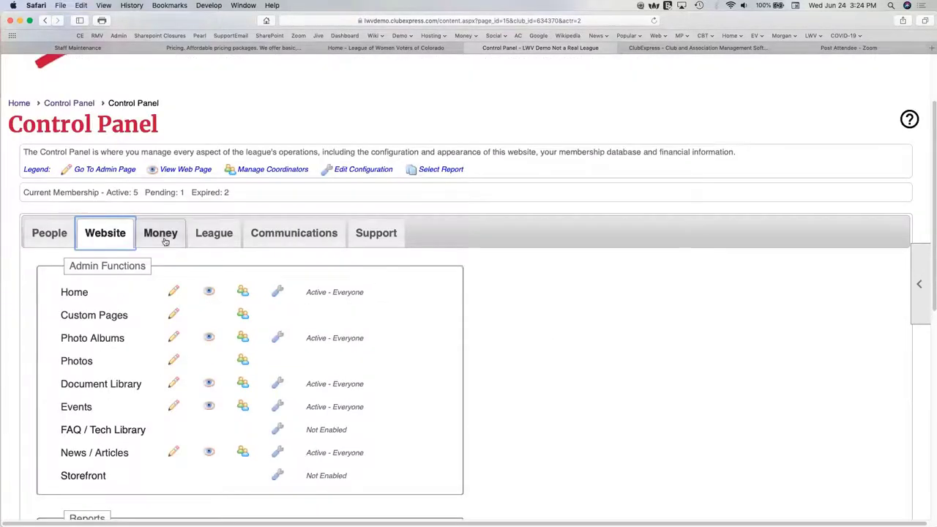
pyautogui.click(158, 234)
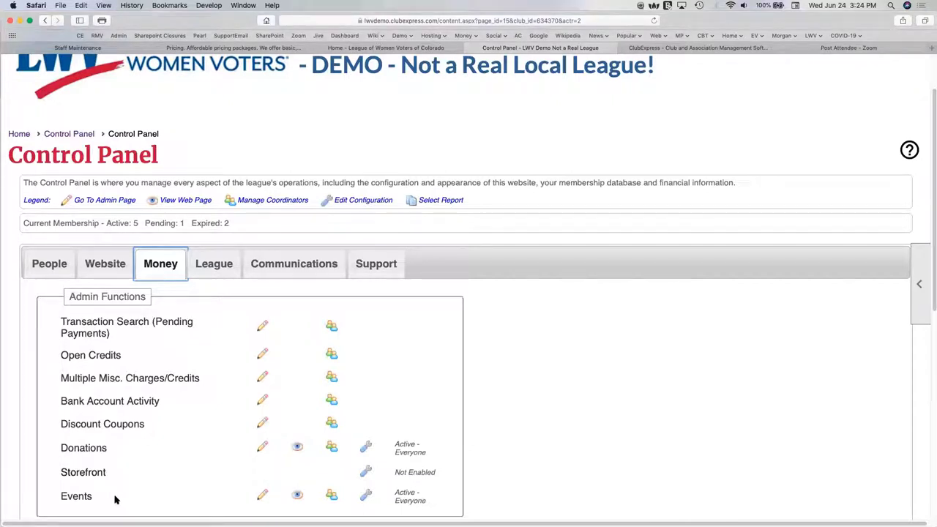
pyautogui.click(215, 266)
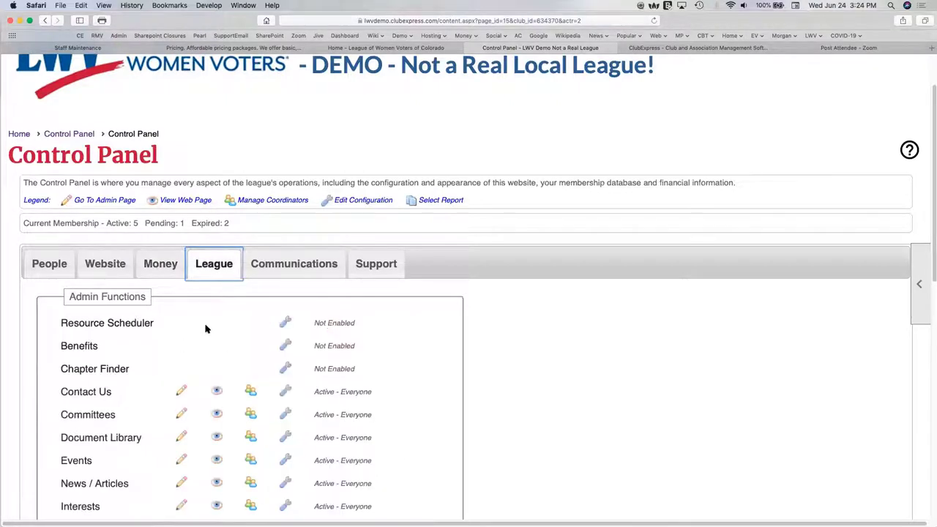
pyautogui.click(290, 269)
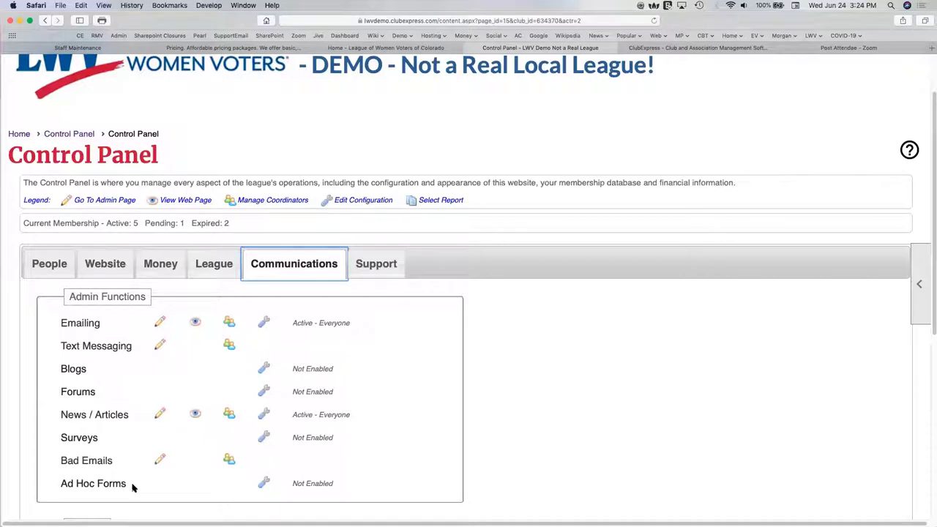
pyautogui.click(375, 272)
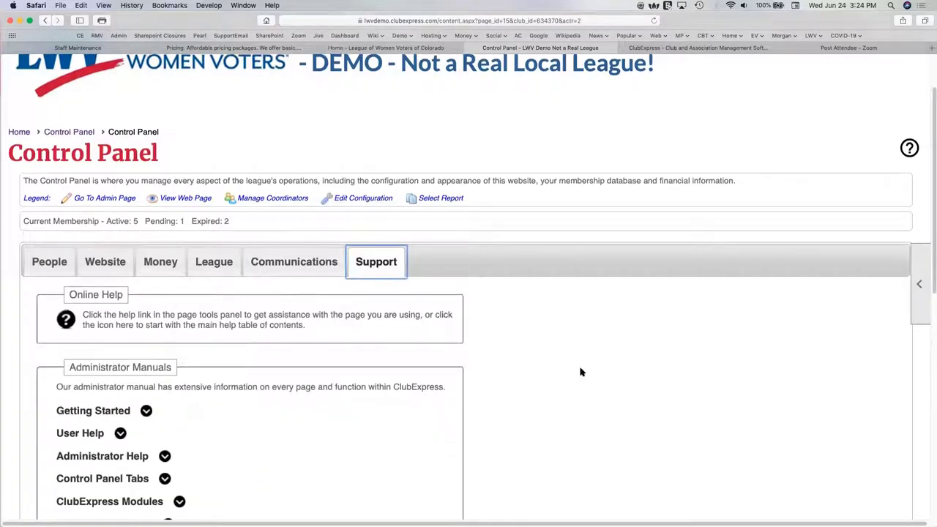
# Open the ClubExpress online help at the Control Panels, Standard Dialogs and Functions topic
pyautogui.scroll(-3, 580, 371)
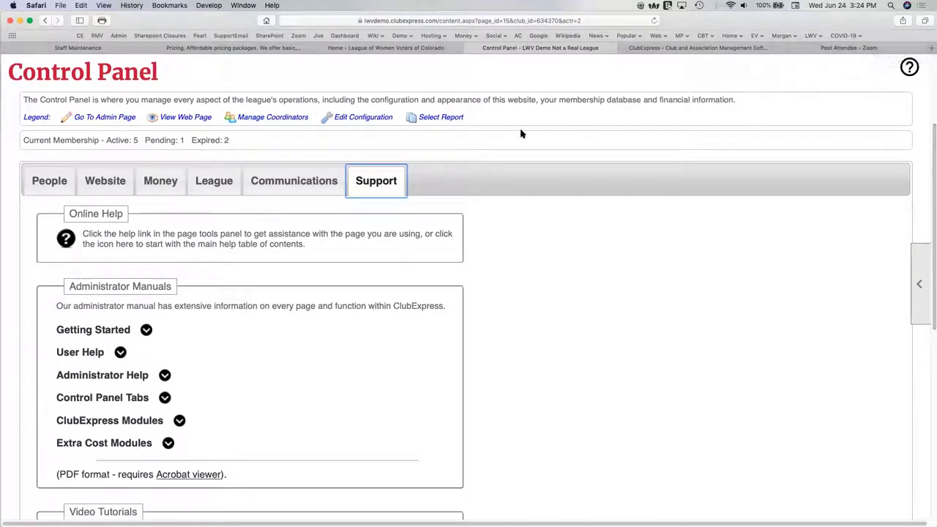
pyautogui.click(908, 67)
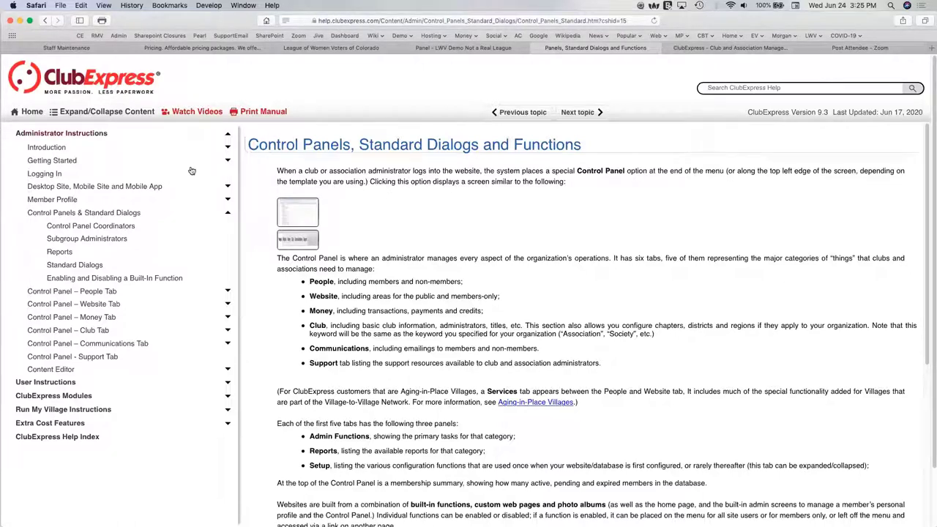
# Browse the People Tab's Member Manager help and its Search for Members screenshot, then return to Support
pyautogui.click(228, 292)
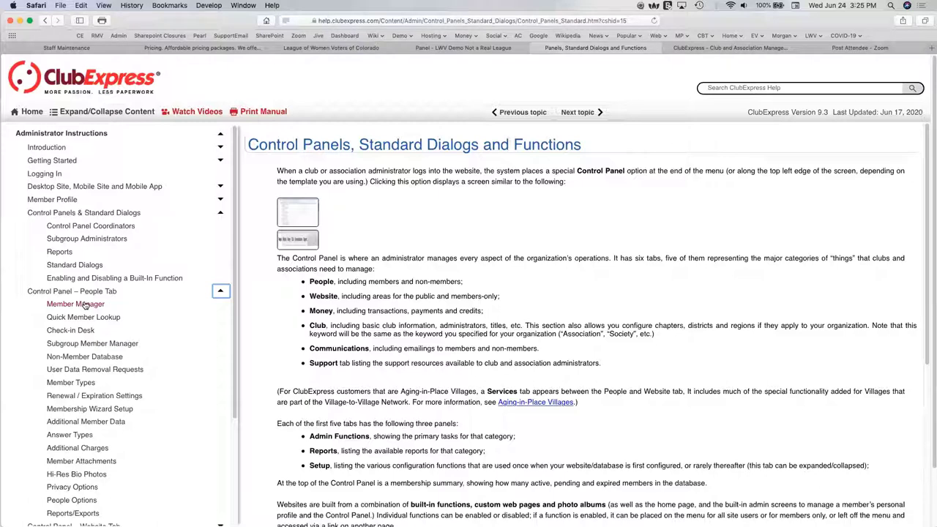
pyautogui.click(85, 304)
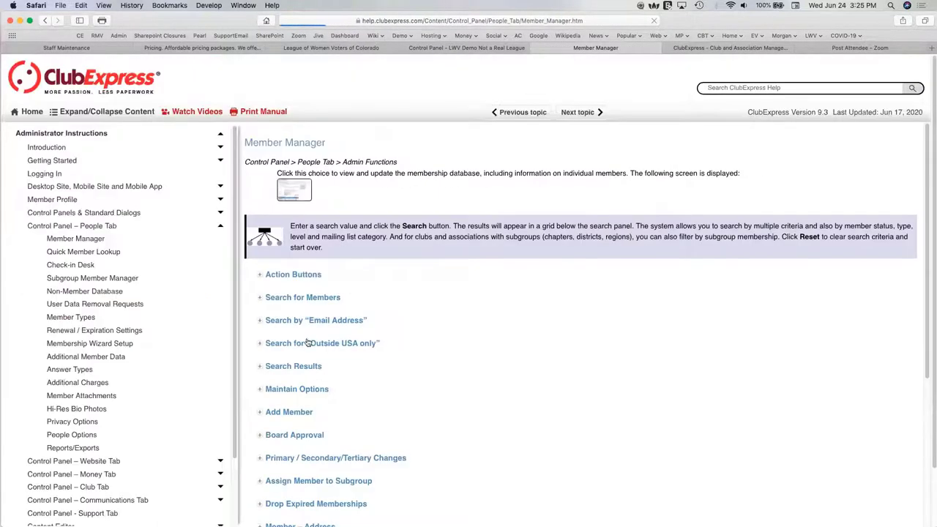
pyautogui.click(261, 297)
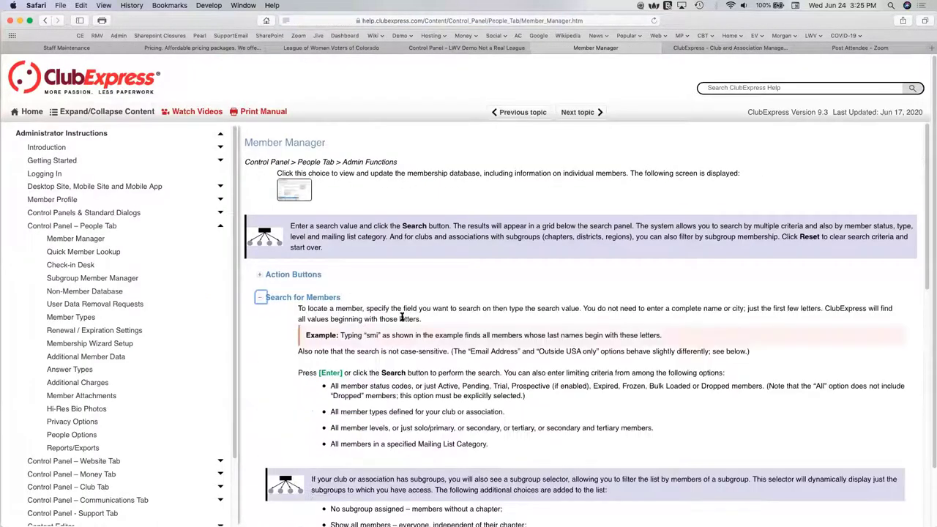
pyautogui.click(295, 194)
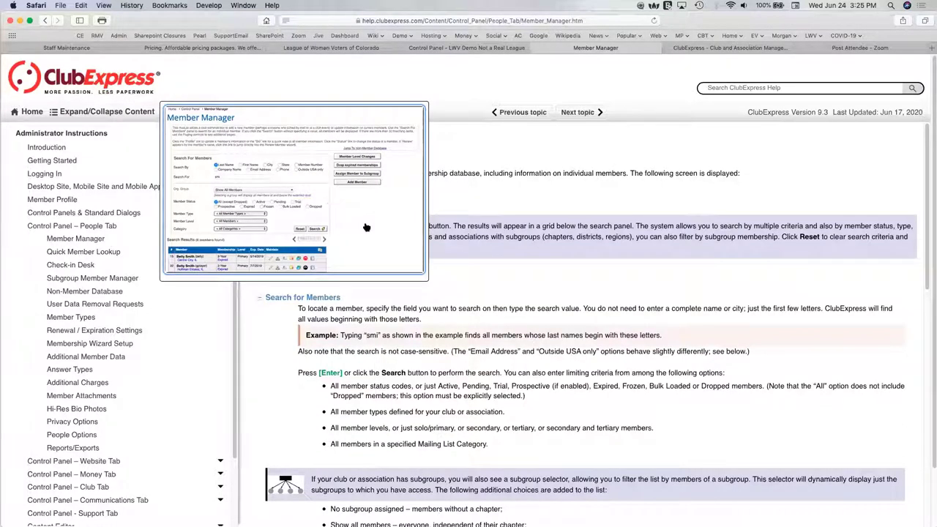
pyautogui.click(365, 228)
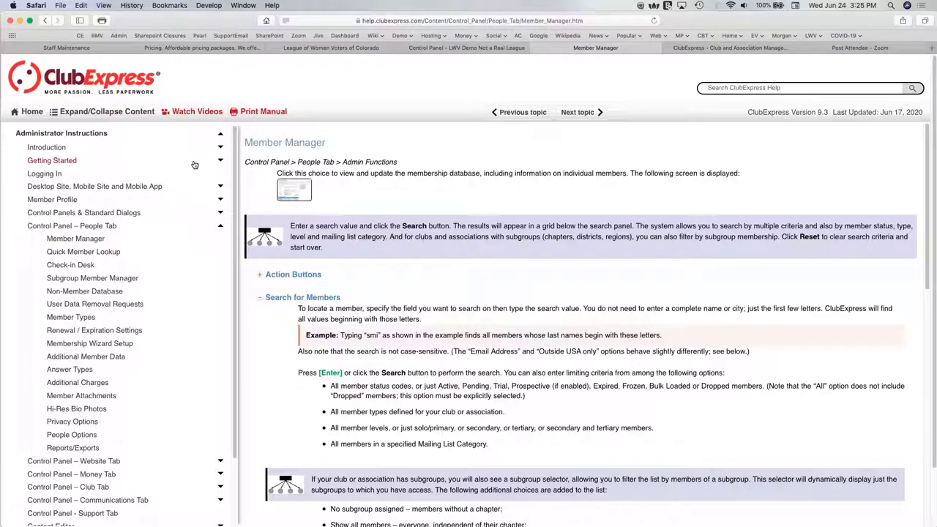
pyautogui.click(489, 49)
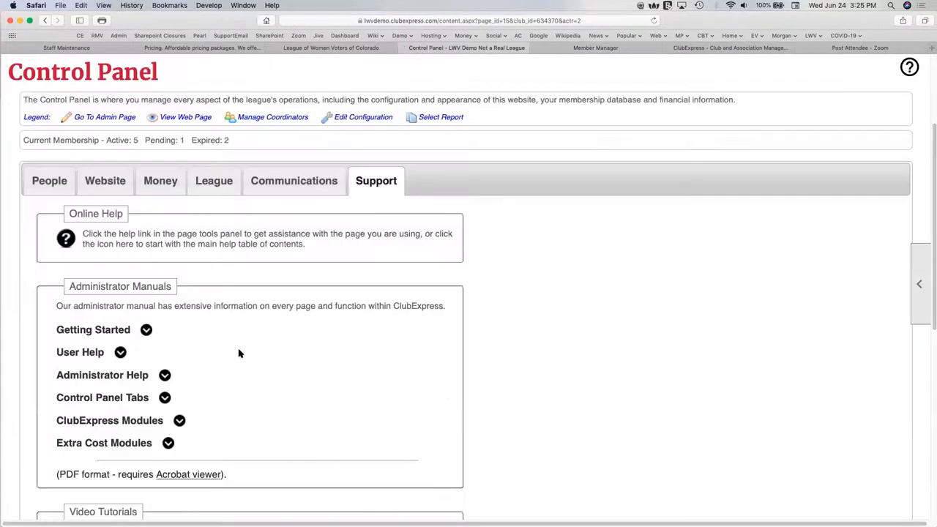
pyautogui.scroll(-4, 251, 341)
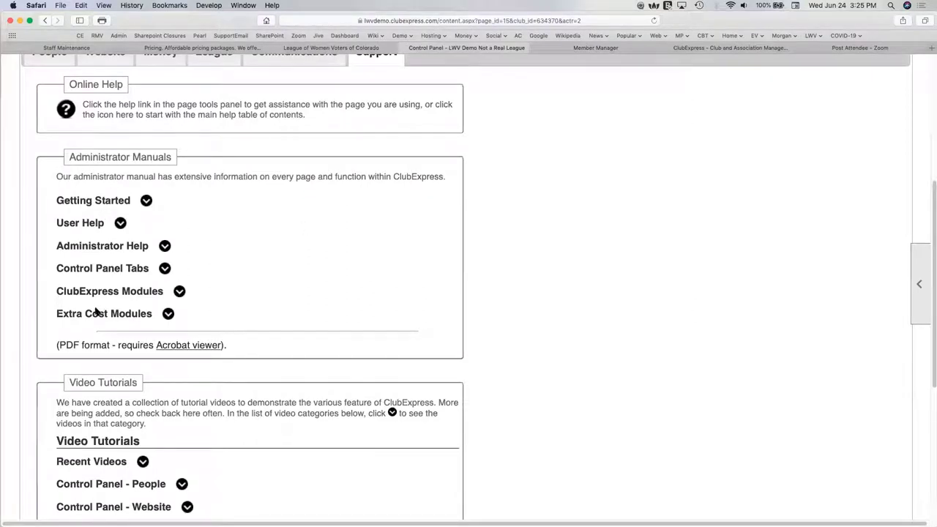
pyautogui.click(165, 246)
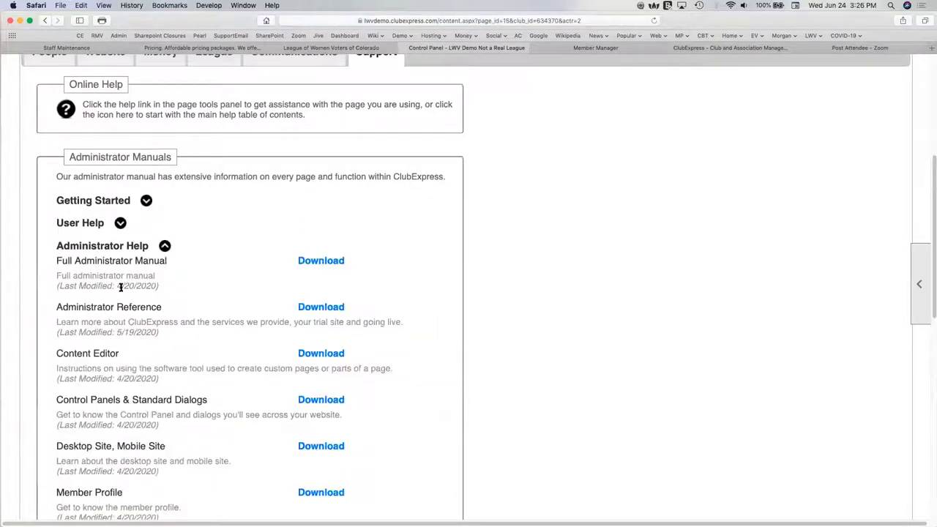
pyautogui.click(166, 249)
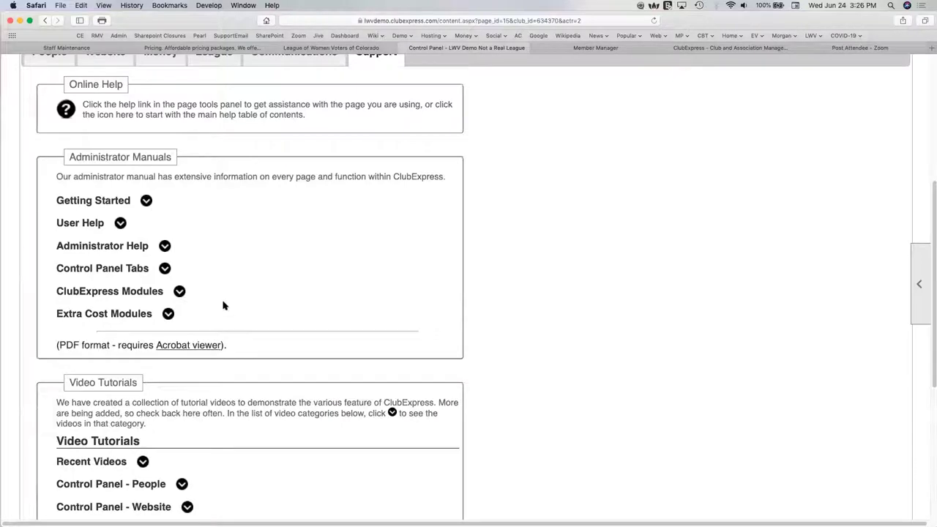
pyautogui.scroll(-5, 283, 256)
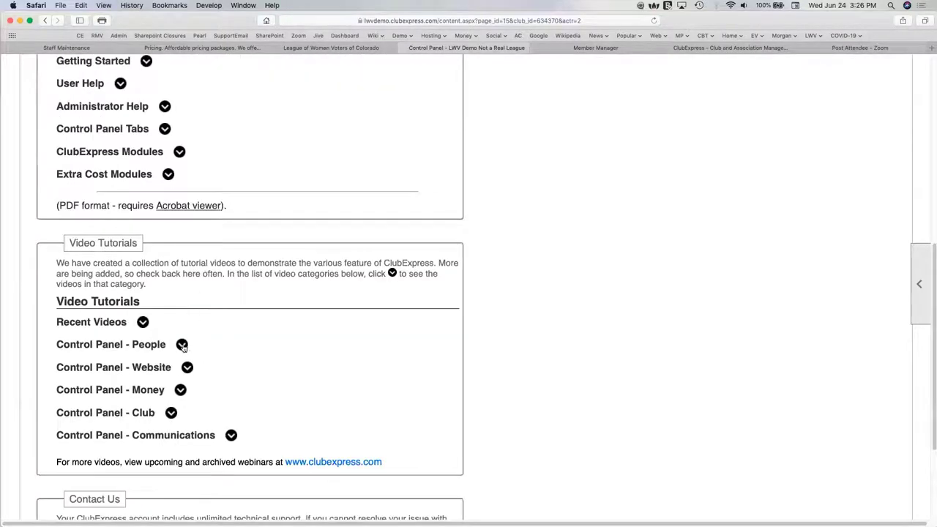
pyautogui.click(182, 344)
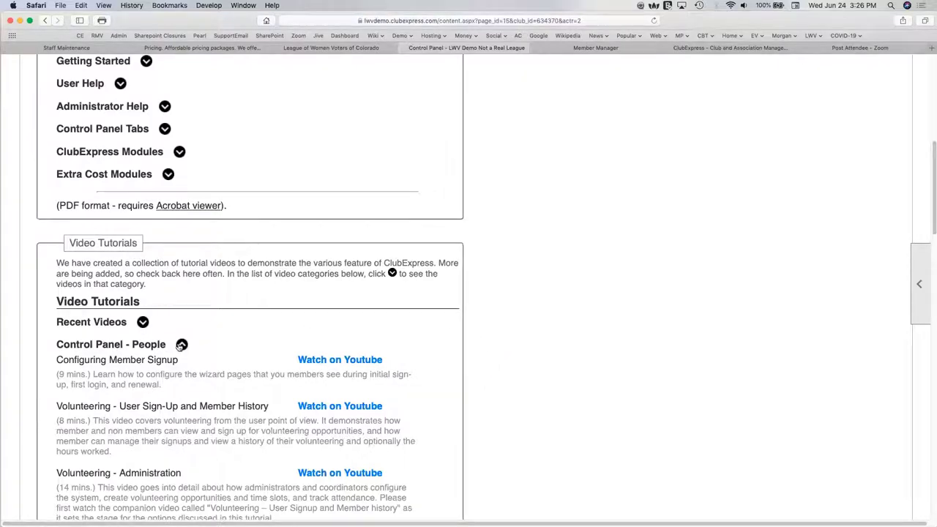
pyautogui.click(182, 344)
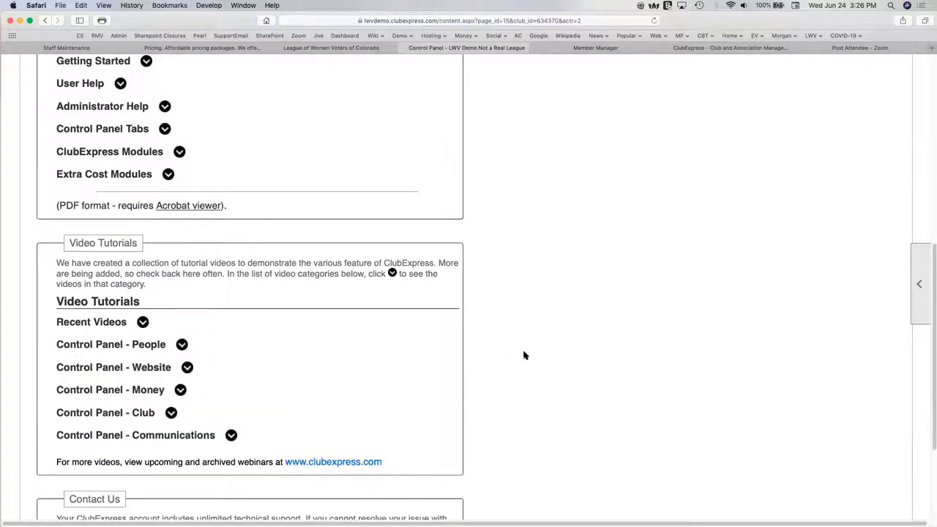
pyautogui.scroll(-4, 522, 356)
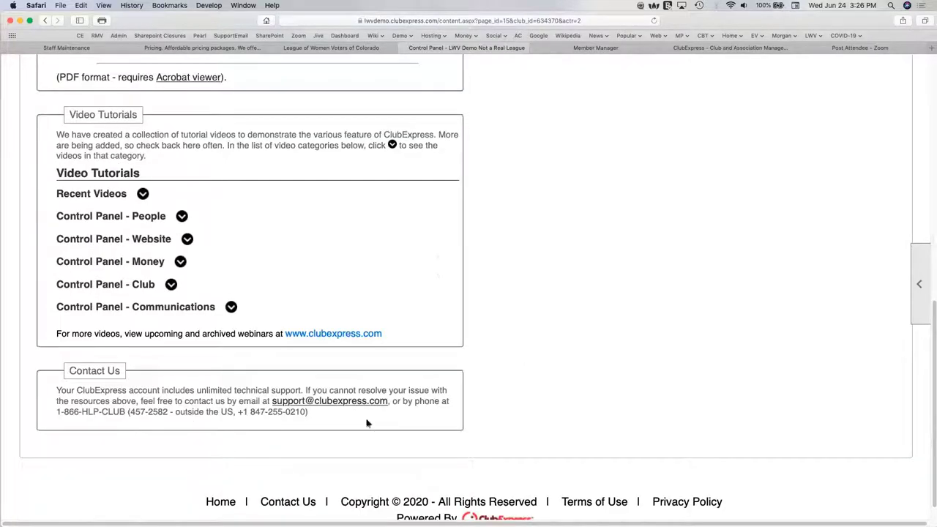
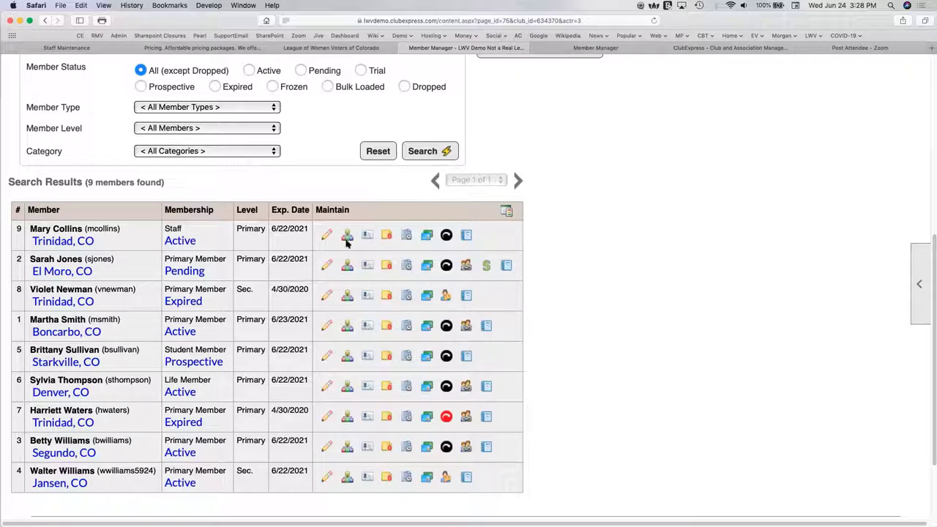
# Start payment for the pending member, showing the US$ 70.00 Sign Up charge
pyautogui.click(506, 211)
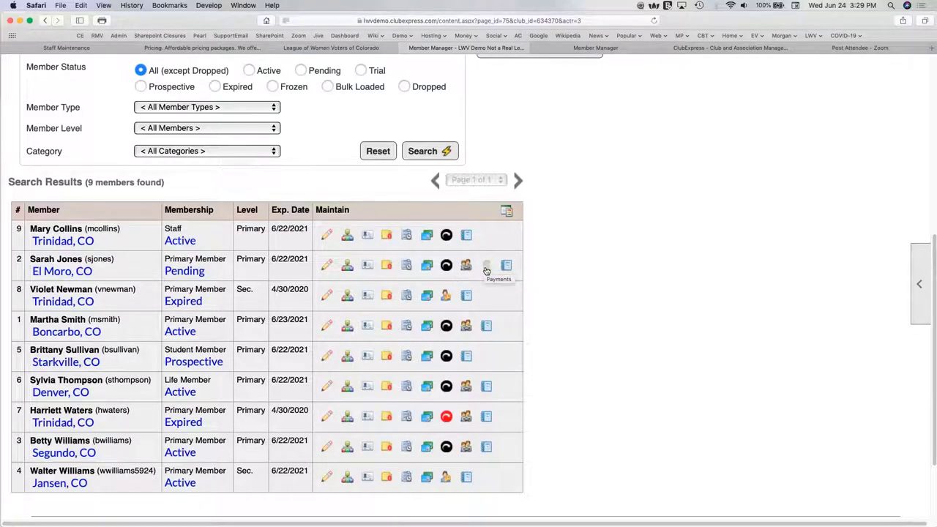
pyautogui.click(486, 267)
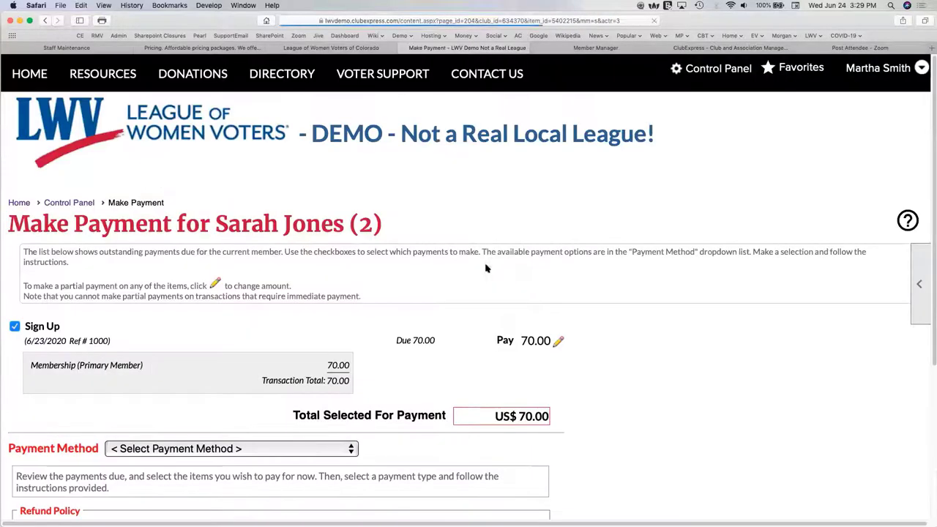
# Review the payment methods without choosing one, then defer with Pay Later and acknowledge the cancellation
pyautogui.scroll(-5, 721, 331)
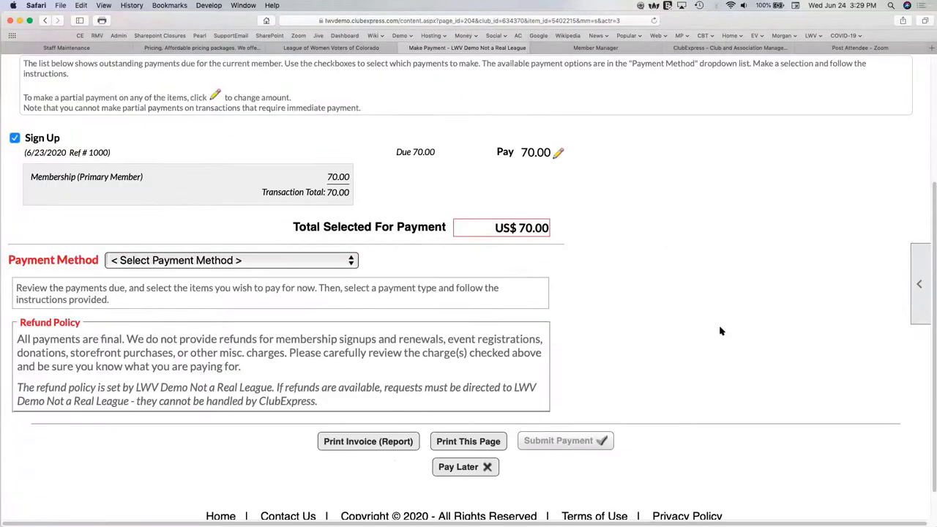
pyautogui.click(352, 263)
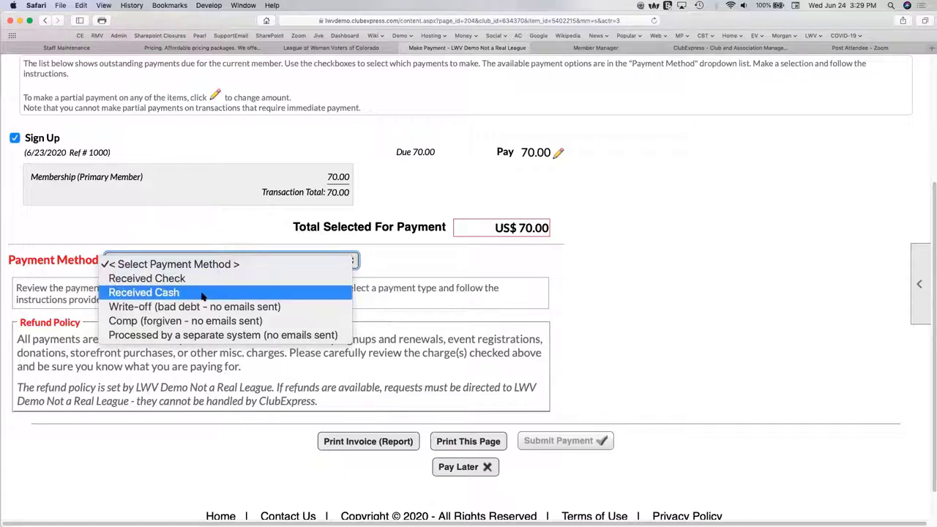
pyautogui.click(648, 311)
pyautogui.click(465, 466)
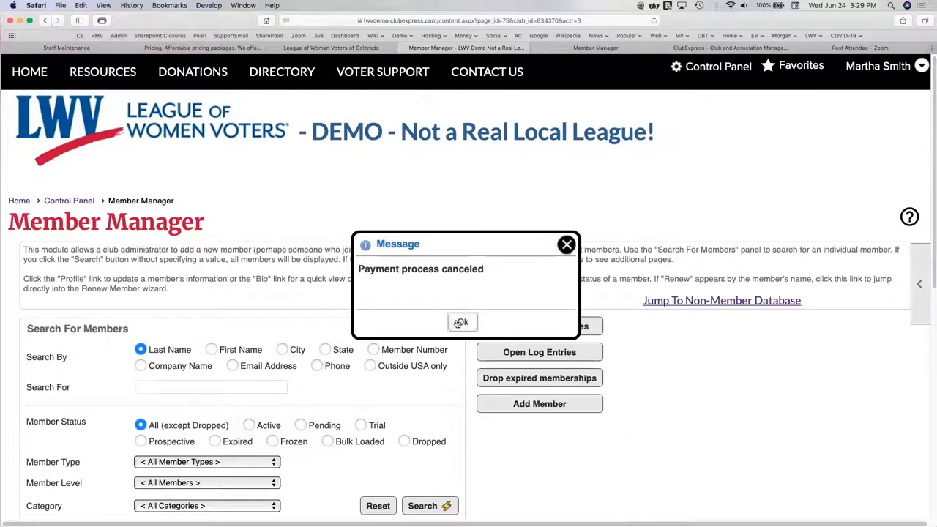
pyautogui.click(461, 320)
# Return to the Control Panel and search the Non-Member Database for all records
pyautogui.scroll(-10, 488, 379)
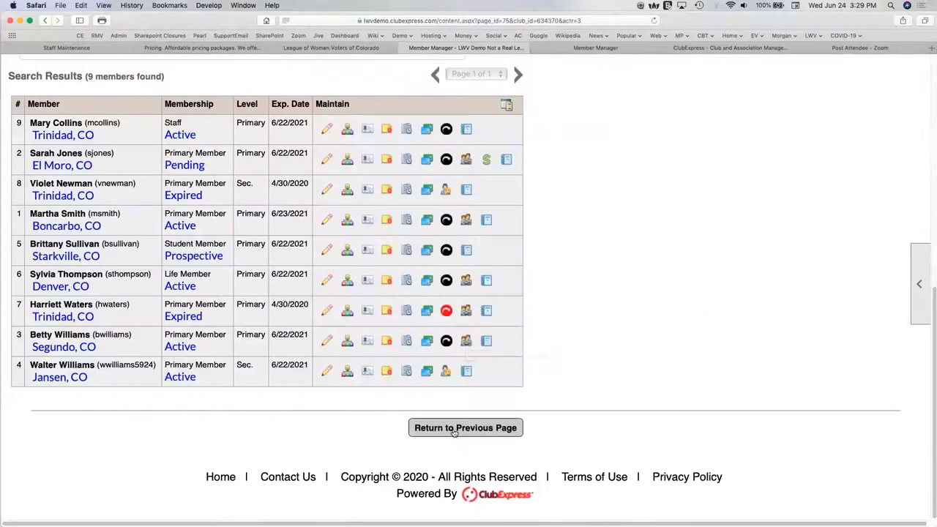
pyautogui.click(441, 426)
pyautogui.click(130, 482)
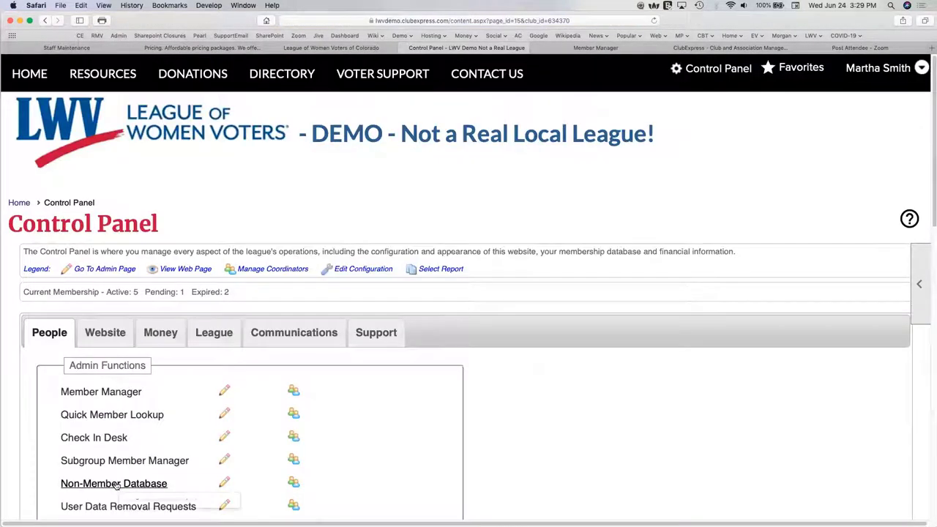
pyautogui.click(243, 363)
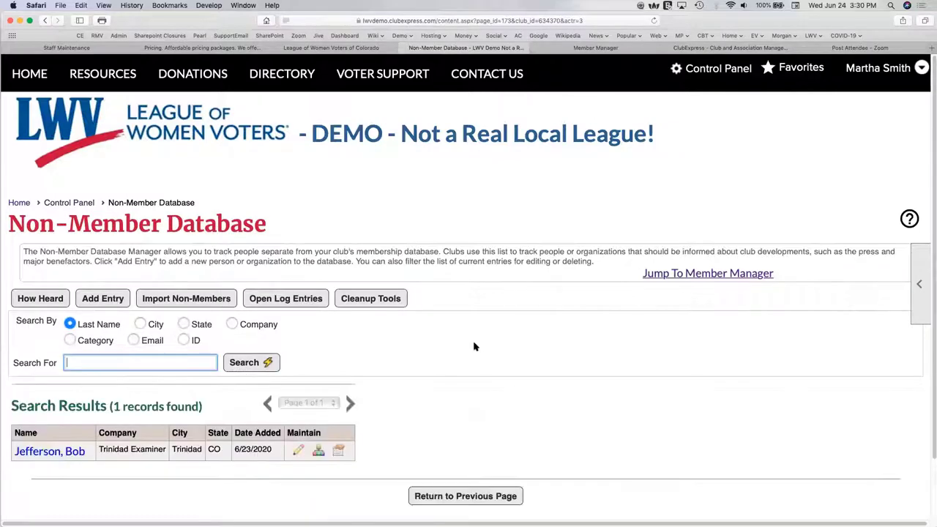
pyautogui.scroll(-2, 477, 346)
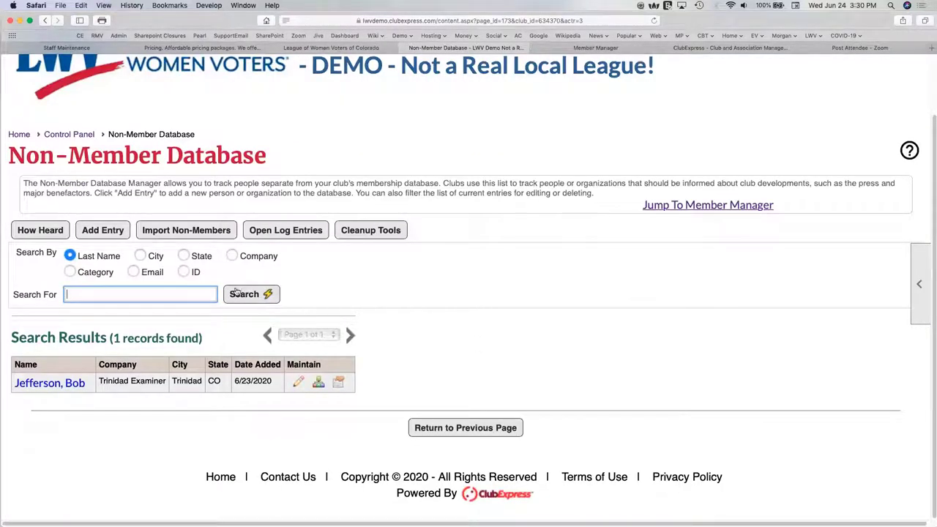
pyautogui.click(90, 295)
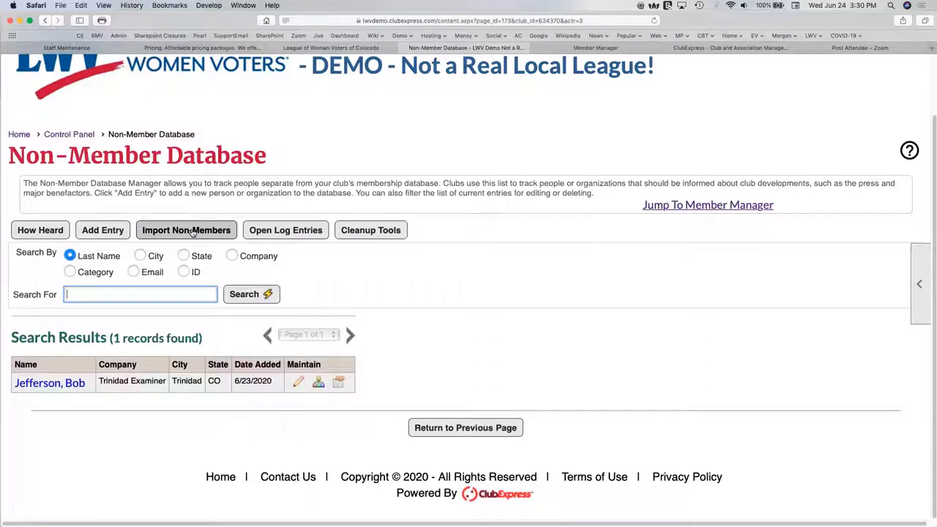
# Inspect the non-member's contact info, categories and more options unchanged, then return to the Control Panel
pyautogui.click(49, 386)
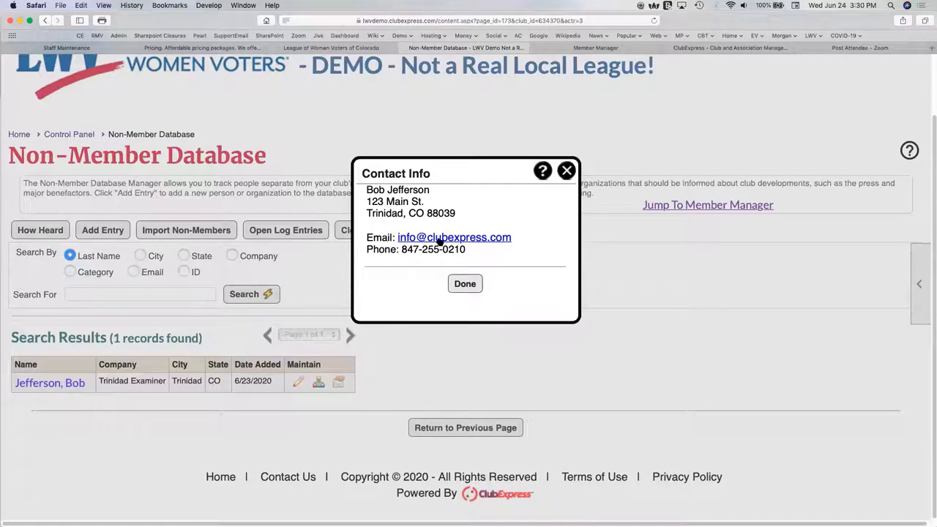
pyautogui.click(465, 285)
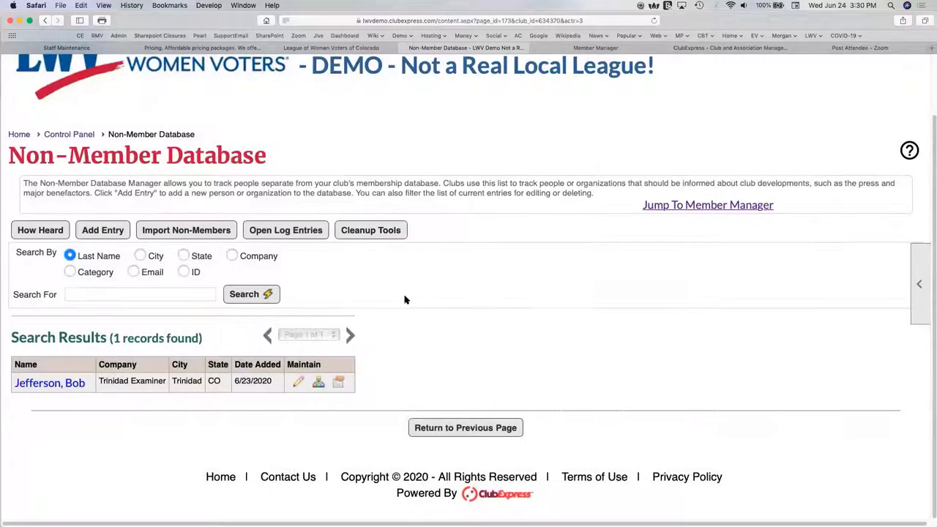
pyautogui.click(319, 382)
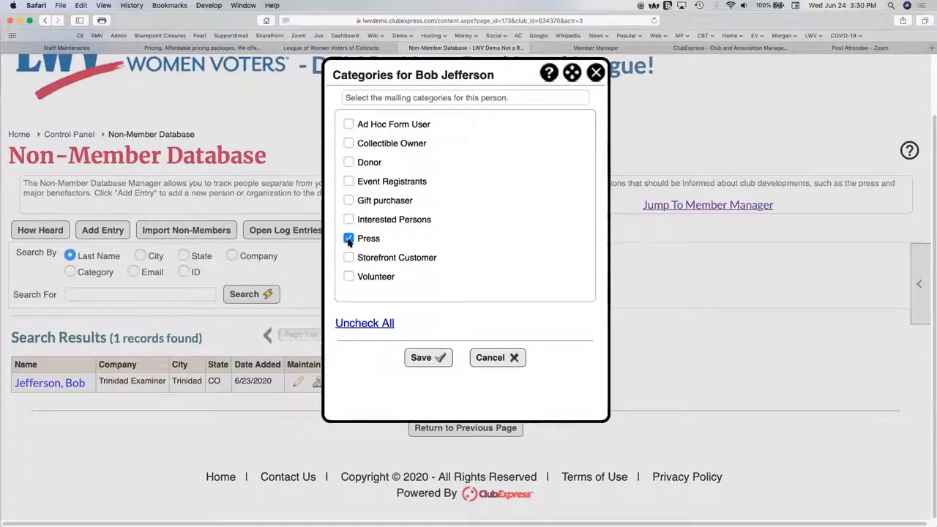
pyautogui.click(489, 359)
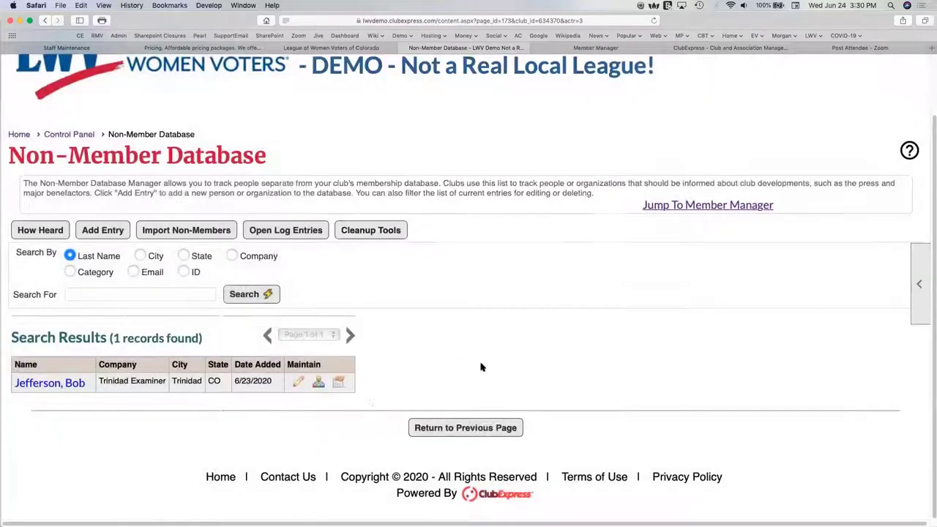
pyautogui.click(339, 384)
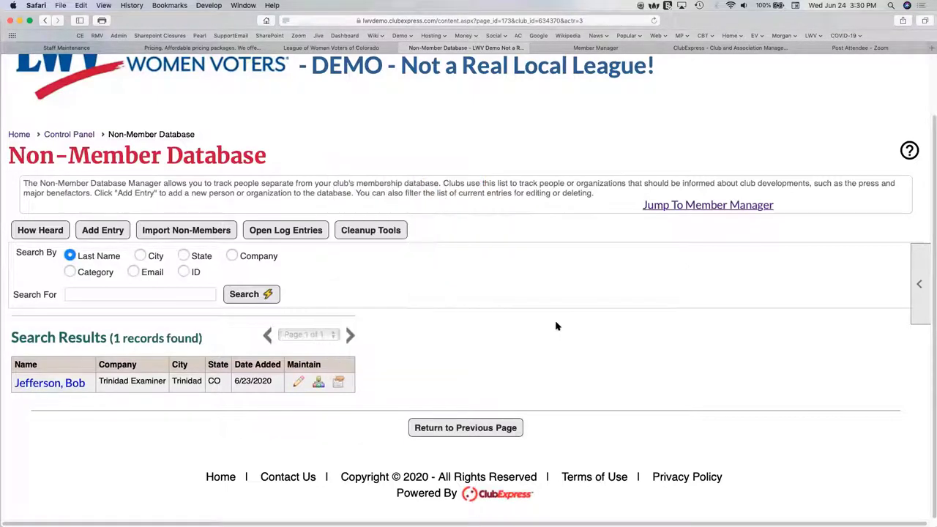
pyautogui.click(73, 135)
# Open Setup > Member Types, listing Life, Primary (70.00), Staff and Student (20.00) members
pyautogui.scroll(-15, 358, 307)
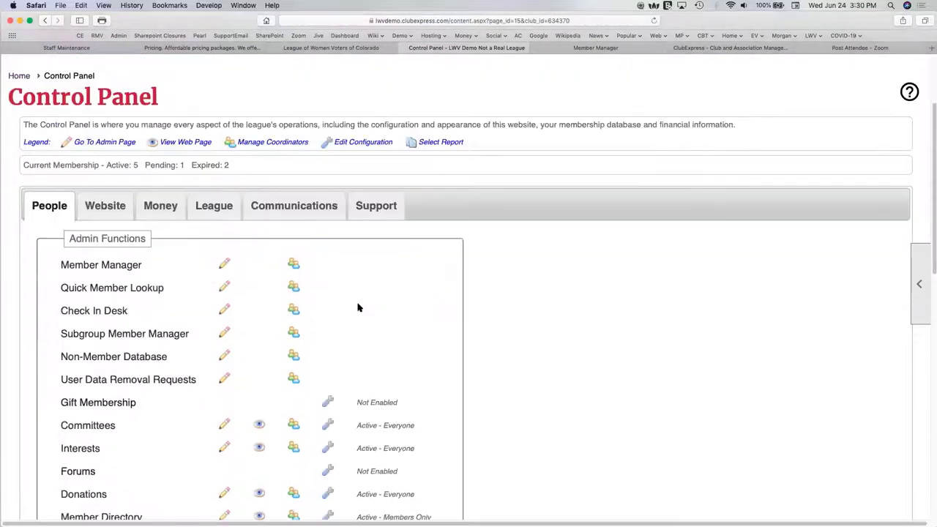
pyautogui.scroll(-6, 359, 307)
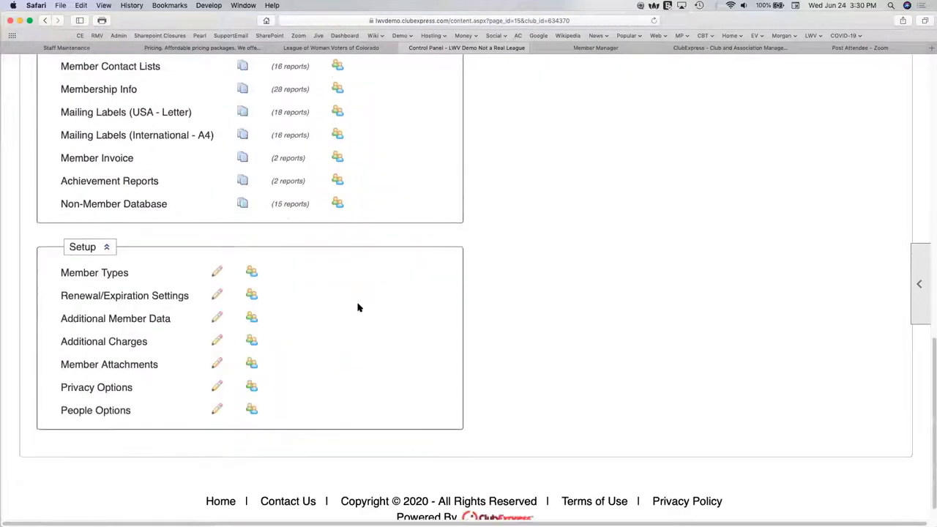
pyautogui.click(95, 273)
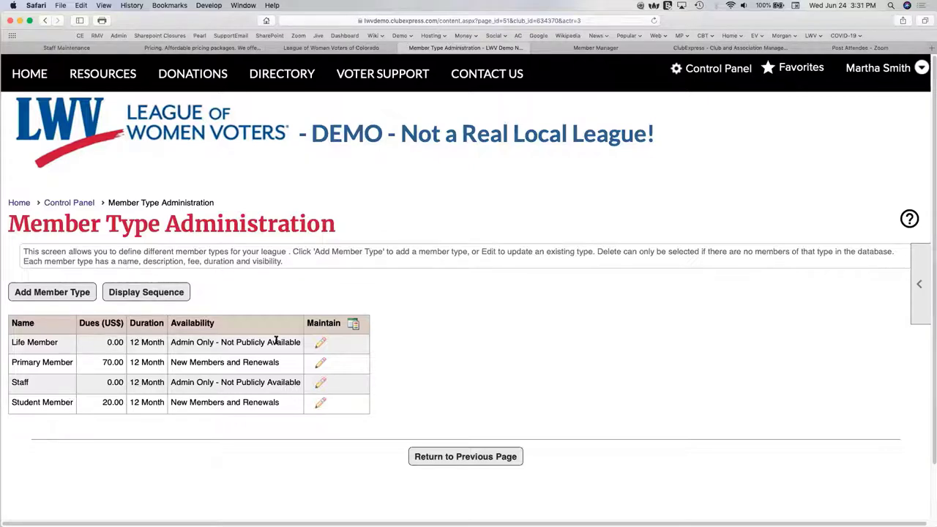
# Review Primary Member settings (12 months, 2 secondary members, 70.00) and cancel without changes
pyautogui.click(320, 363)
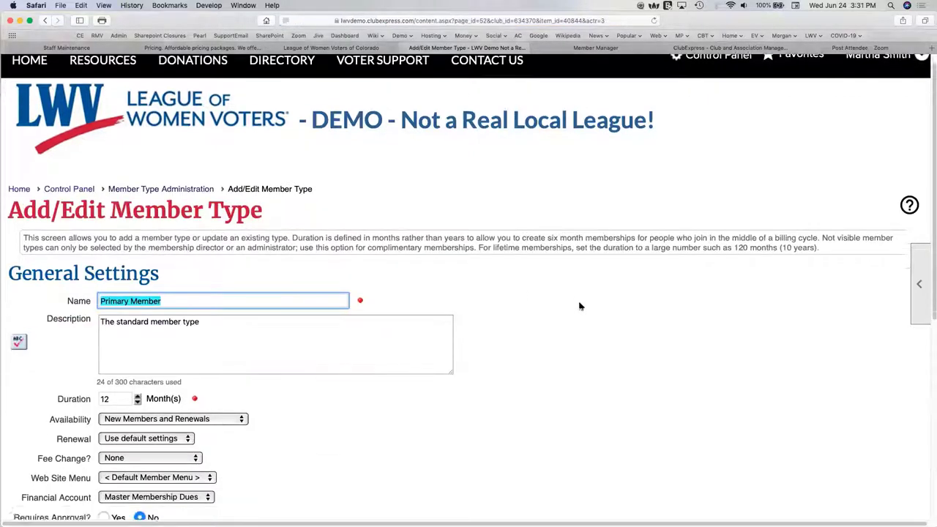
pyautogui.scroll(-5, 579, 305)
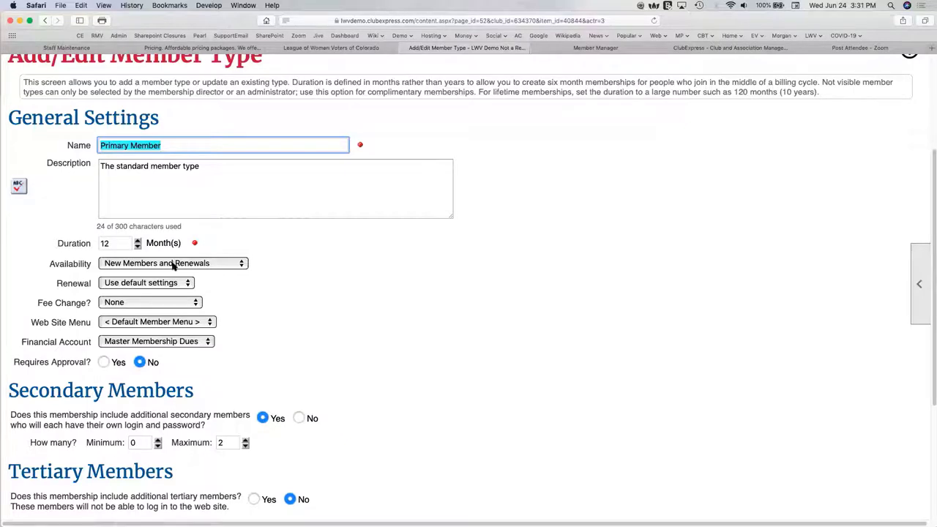
pyautogui.click(171, 263)
pyautogui.click(341, 293)
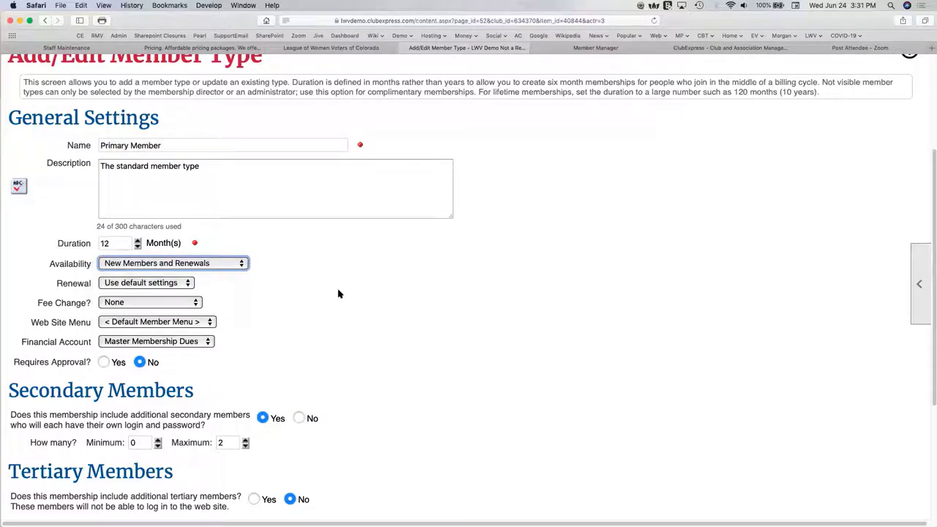
pyautogui.scroll(-2, 363, 330)
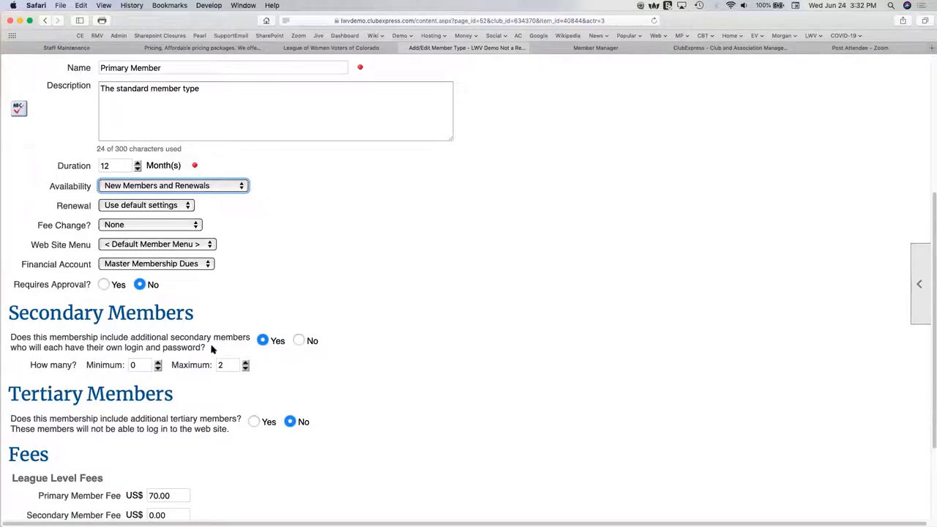
pyautogui.scroll(-5, 349, 367)
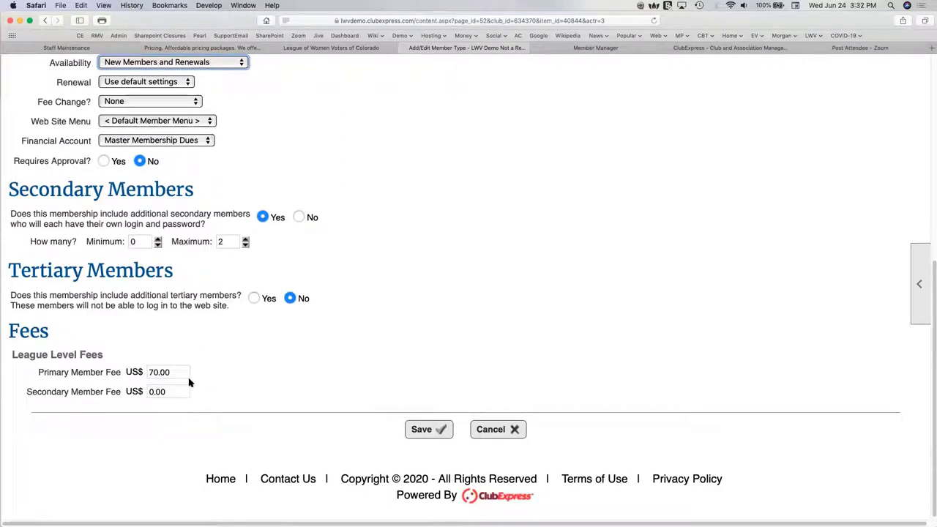
pyautogui.click(496, 431)
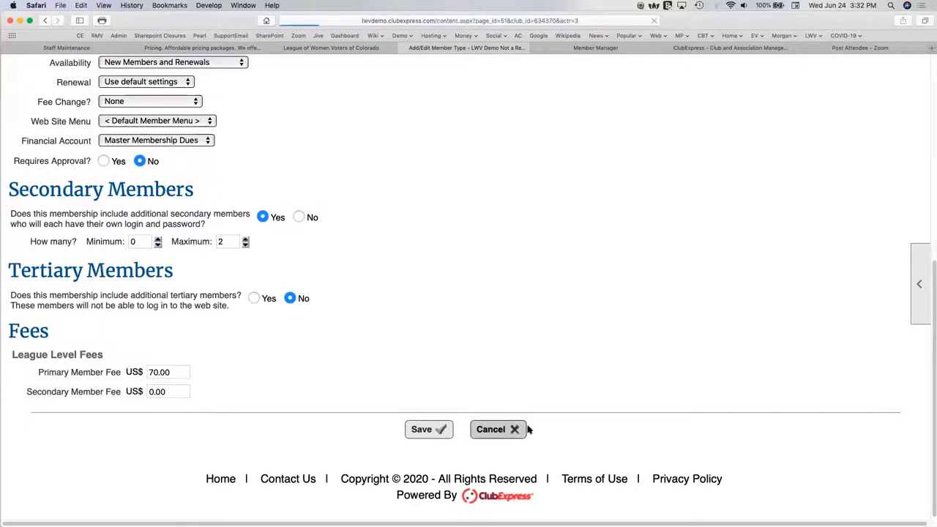
# Go back to the Control Panel and open the Renewal/Expiration Settings page
pyautogui.click(449, 458)
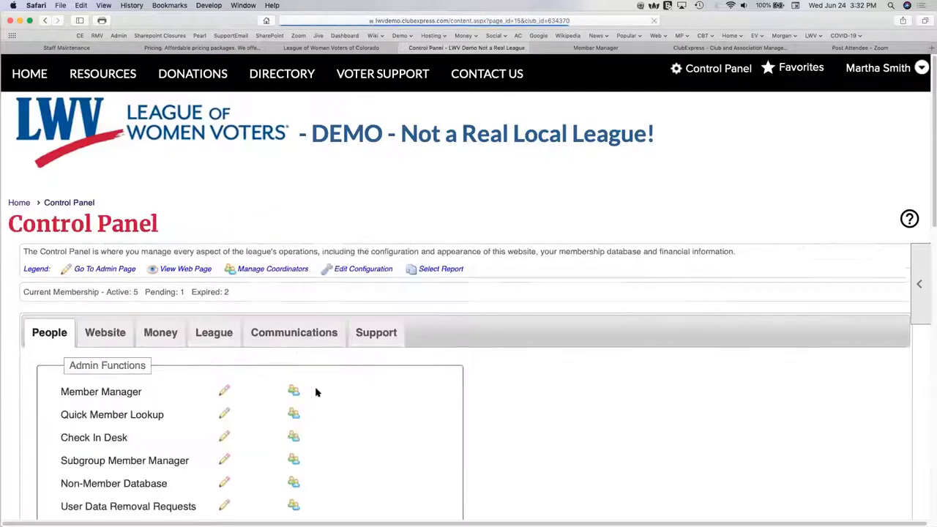
pyautogui.scroll(-10, 211, 359)
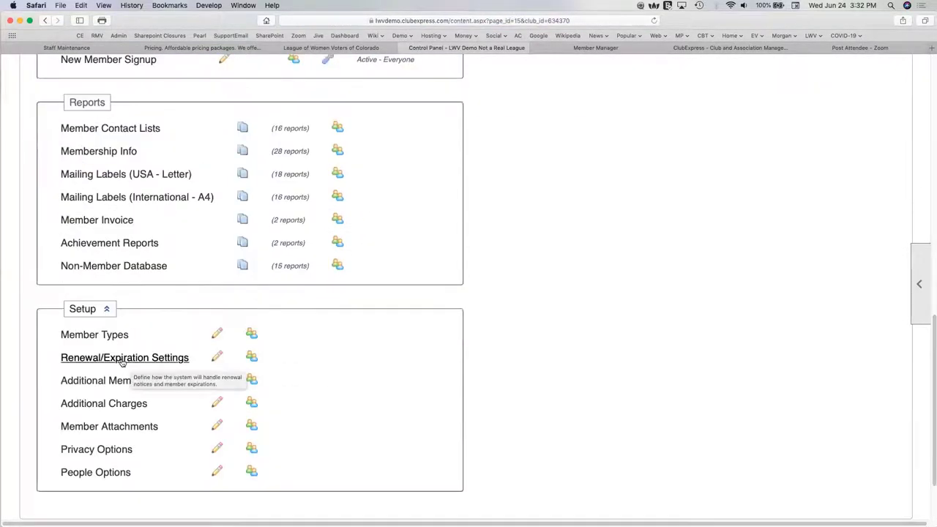
pyautogui.click(122, 358)
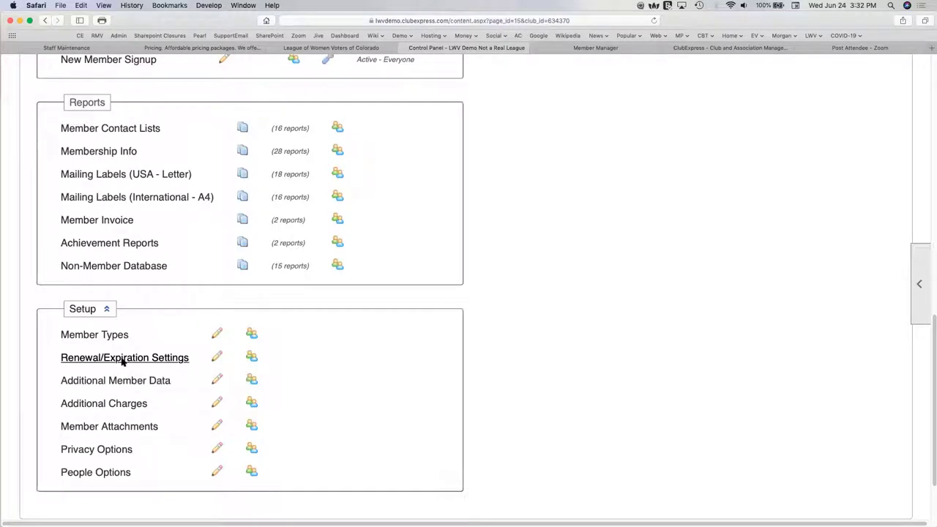
pyautogui.scroll(-3, 446, 444)
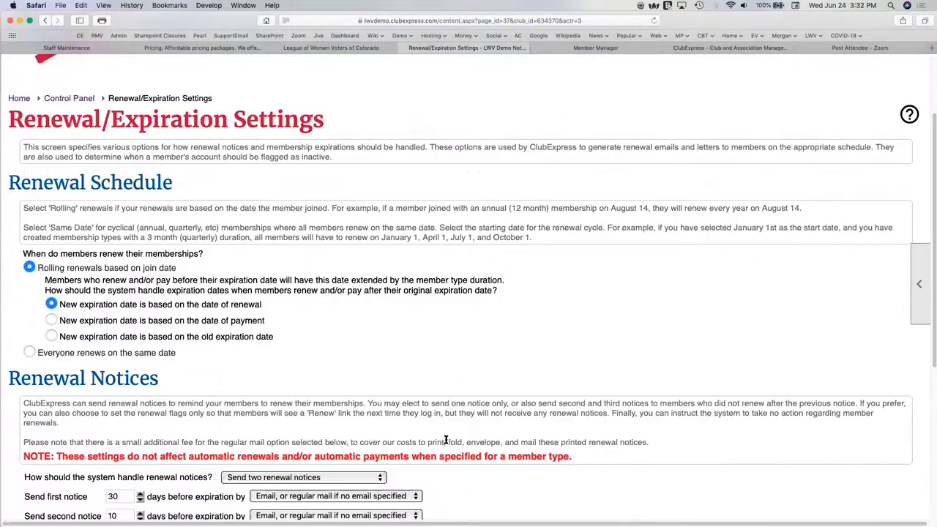
pyautogui.scroll(-1, 445, 439)
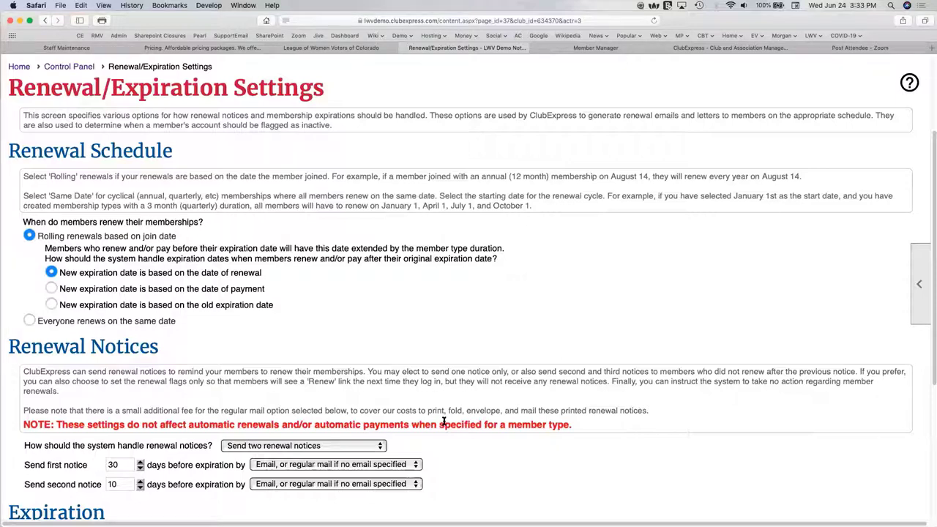
pyautogui.scroll(-3, 396, 318)
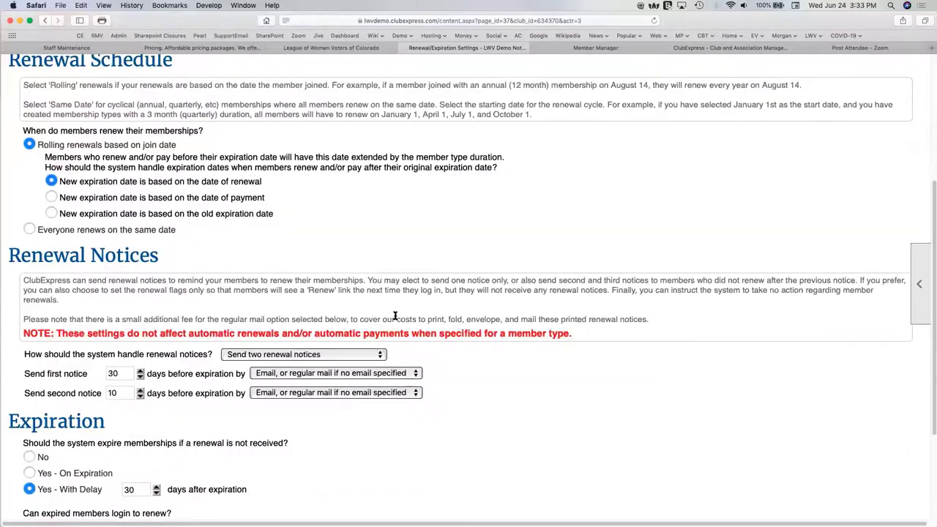
# Try 'Send three renewal notices', cancel without saving, and advance to the Money slide
pyautogui.click(268, 355)
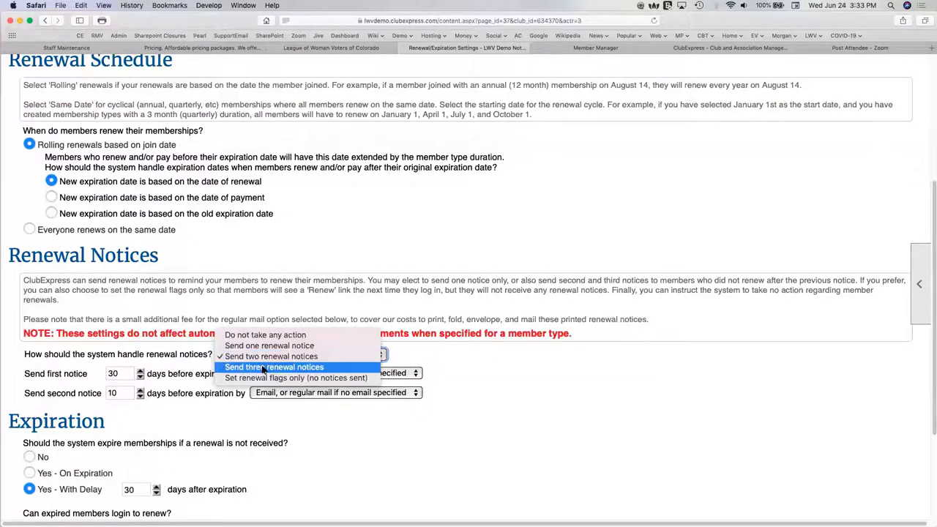
pyautogui.click(263, 368)
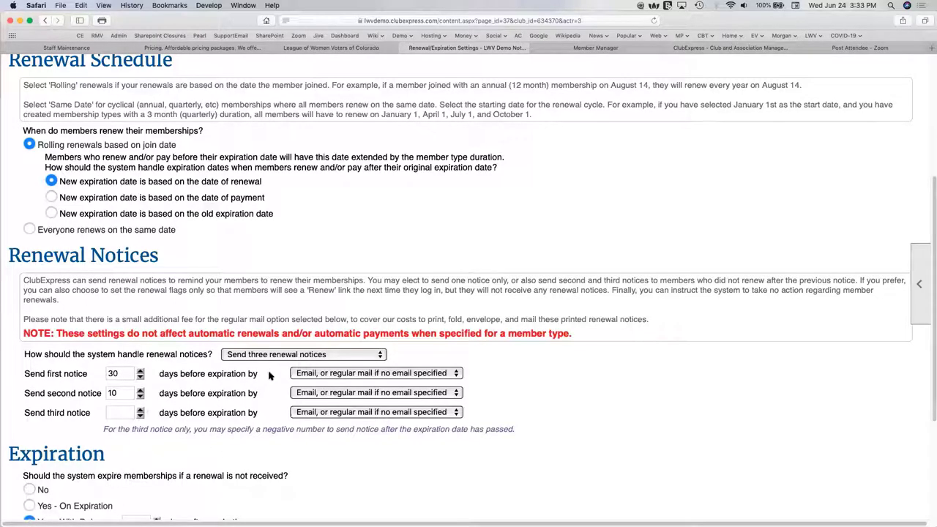
pyautogui.scroll(-5, 407, 483)
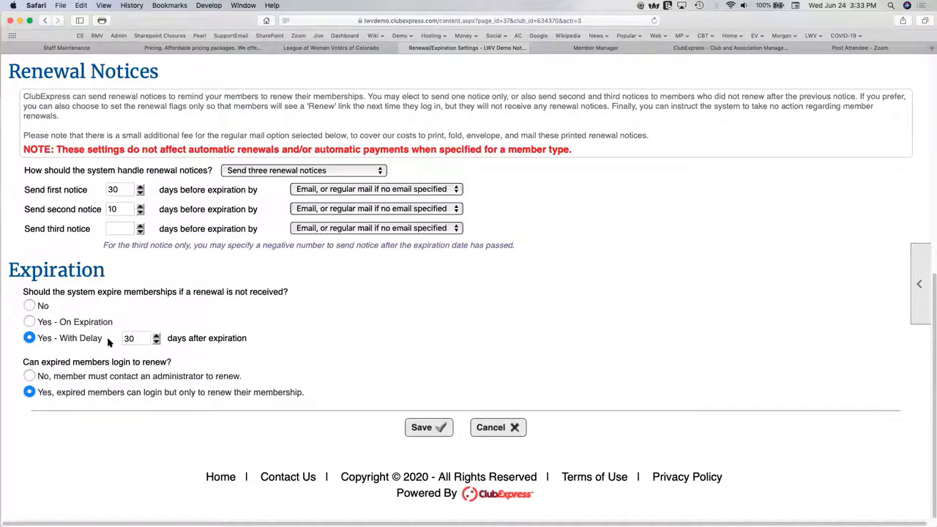
pyautogui.click(490, 427)
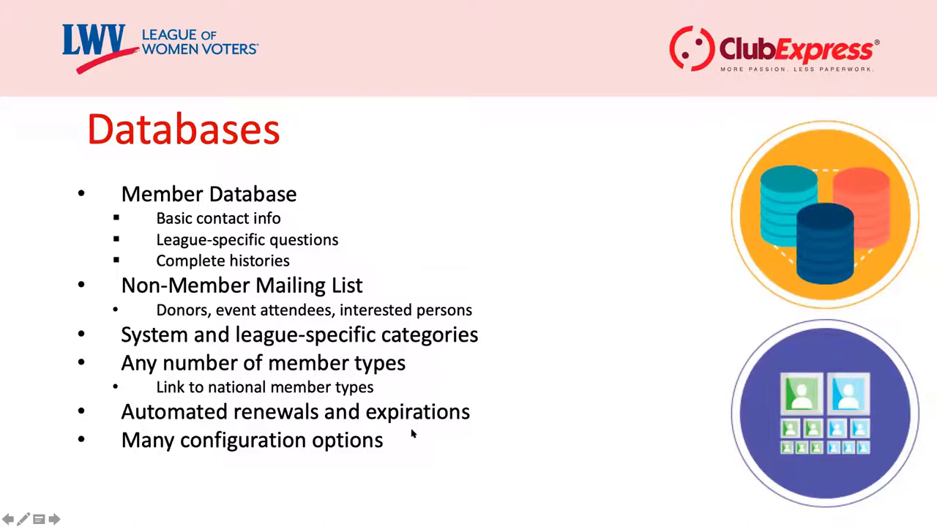
pyautogui.press('Right')
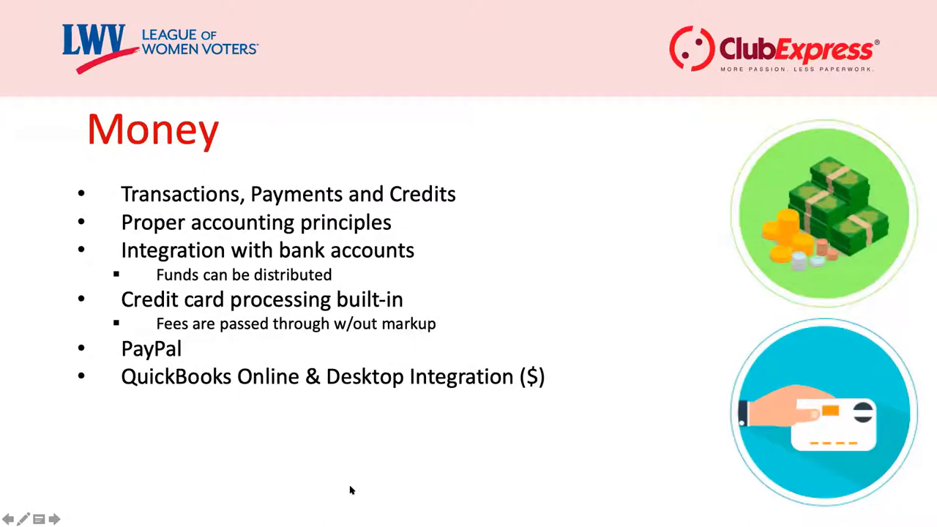
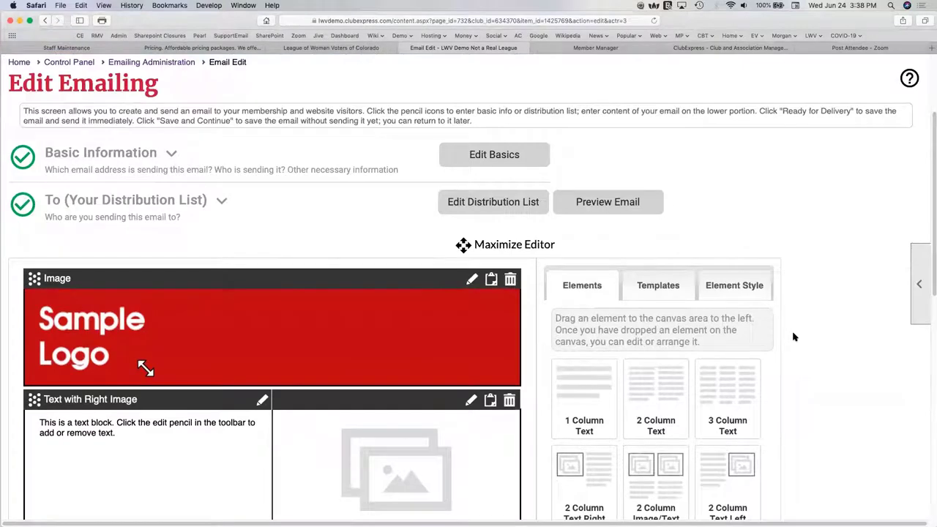
# Review the email's basic information, cancel without changes, and bring up the distribution list editor
pyautogui.click(493, 156)
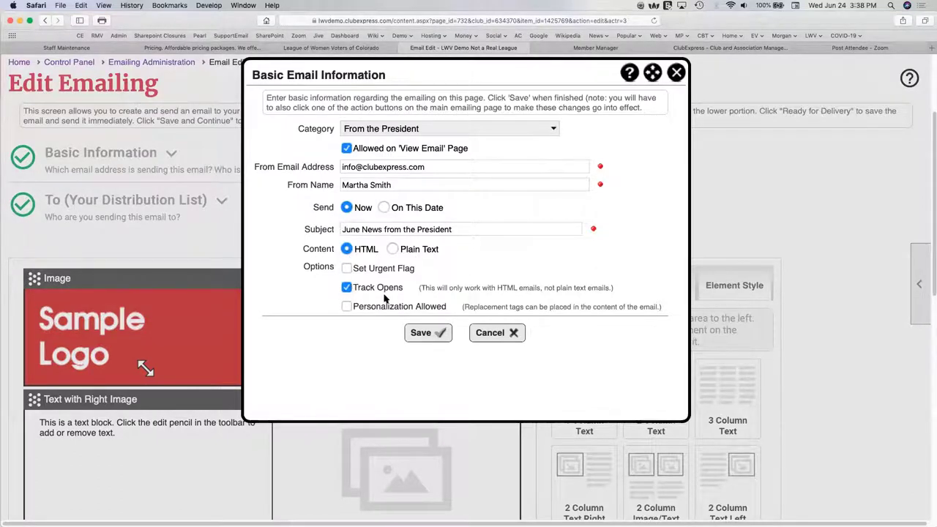
pyautogui.click(492, 332)
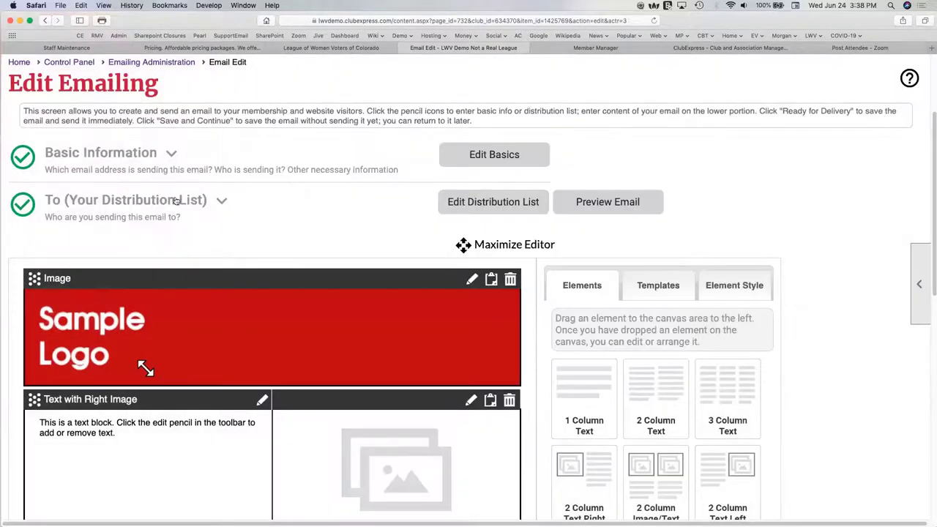
pyautogui.click(479, 203)
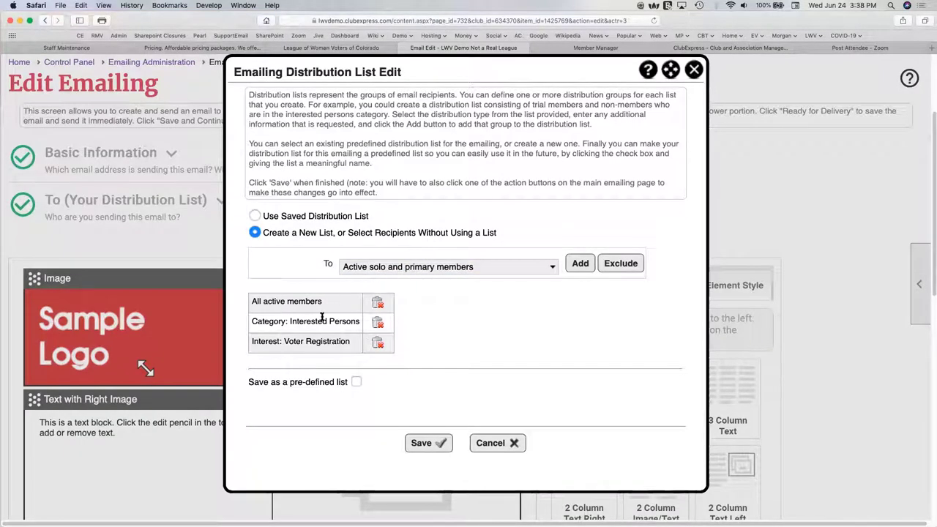
# Add members of the Healthcare Reform interest group to the email's recipients
pyautogui.click(552, 267)
pyautogui.scroll(-4, 505, 384)
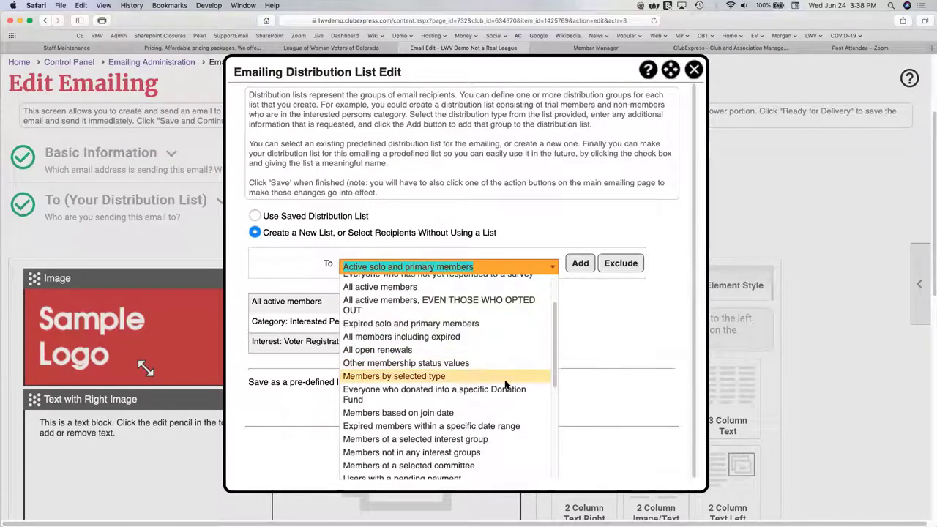
pyautogui.click(466, 435)
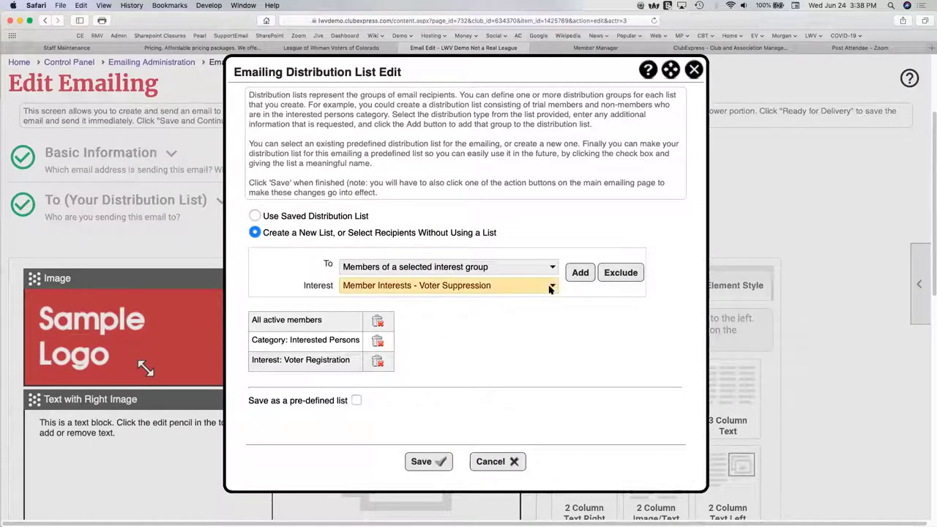
pyautogui.click(552, 286)
pyautogui.click(508, 365)
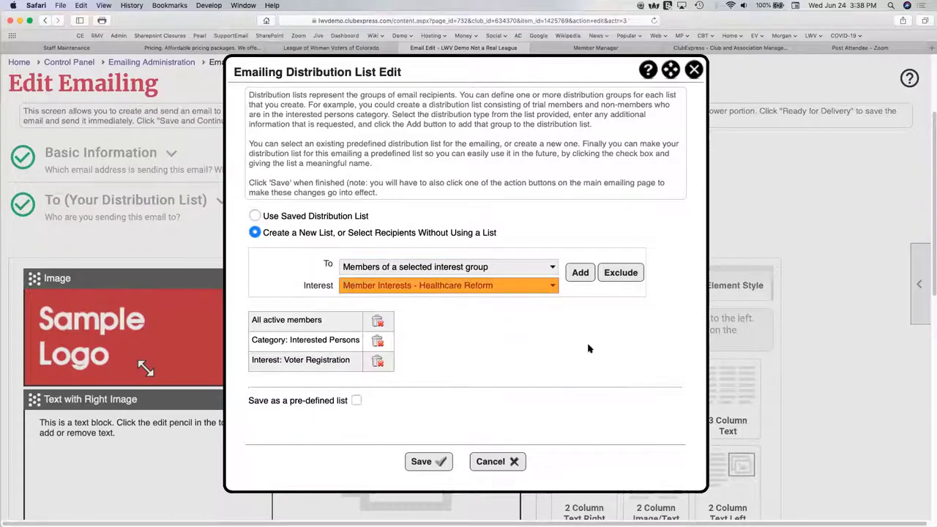
pyautogui.click(580, 272)
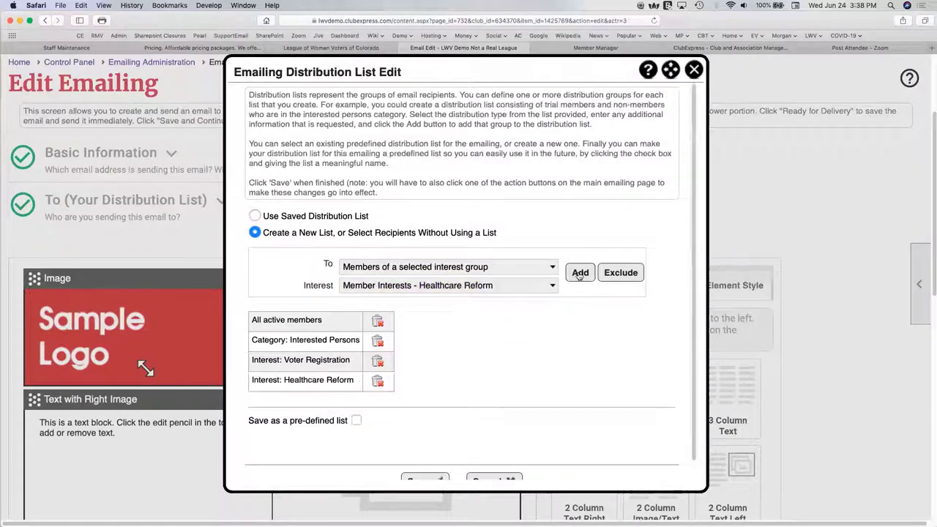
# Add members in the Press category as recipients and save the distribution list
pyautogui.click(552, 267)
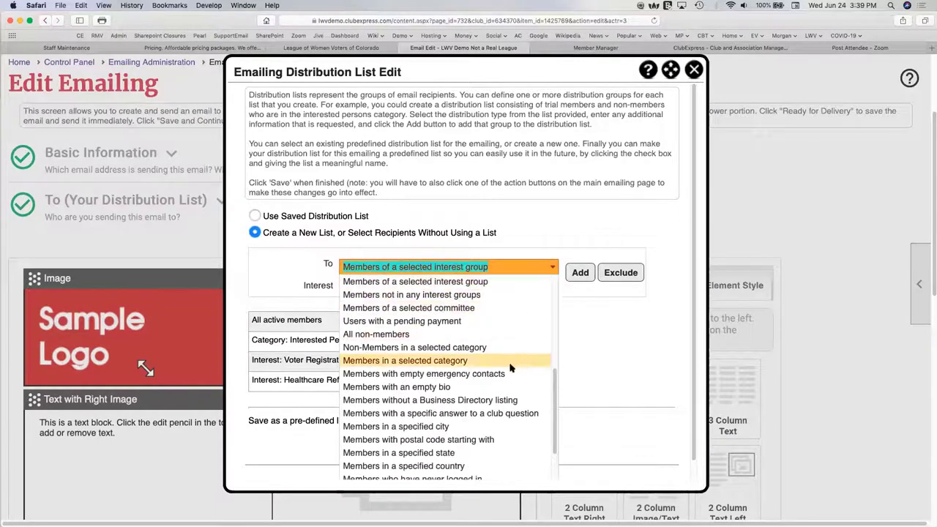
pyautogui.click(474, 361)
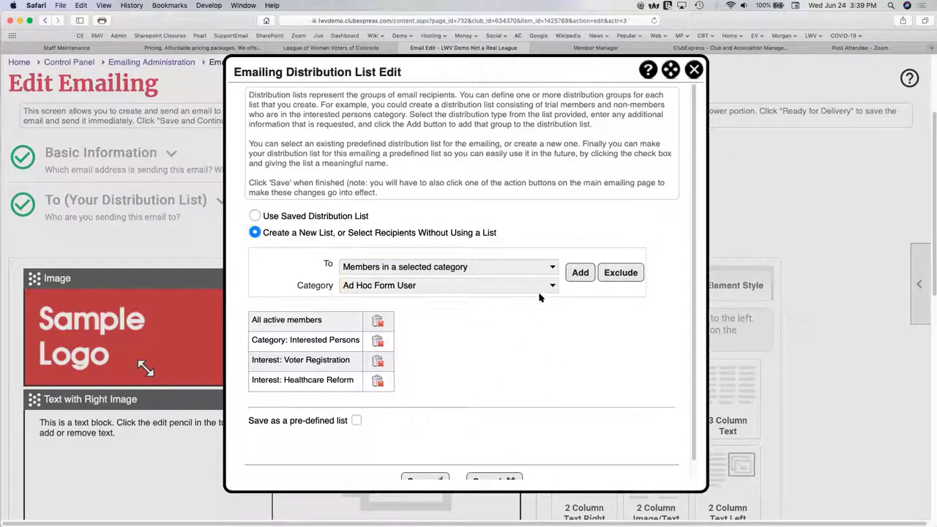
pyautogui.click(553, 288)
pyautogui.click(359, 378)
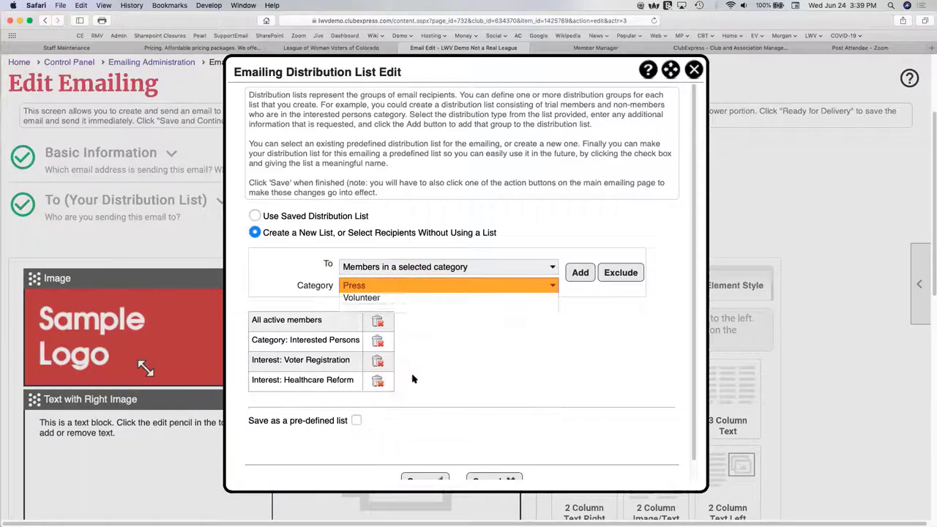
pyautogui.click(578, 272)
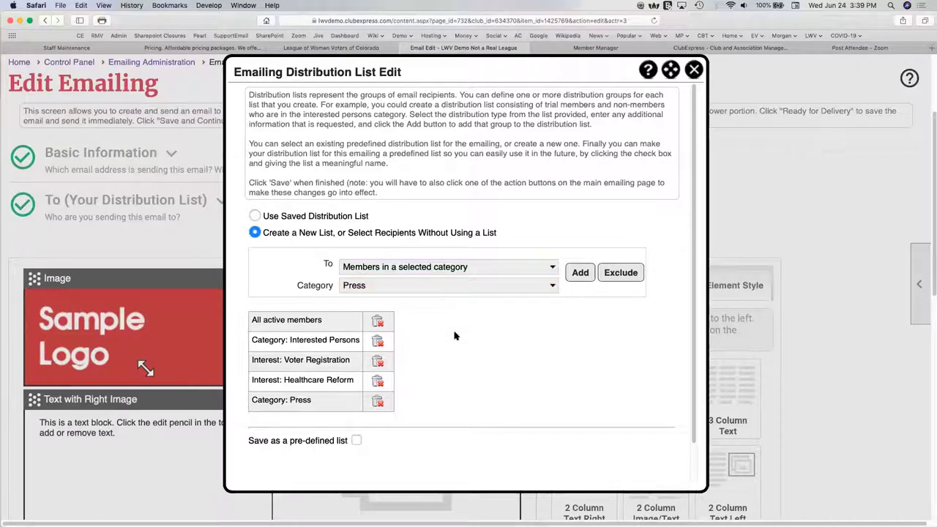
pyautogui.scroll(-3, 487, 338)
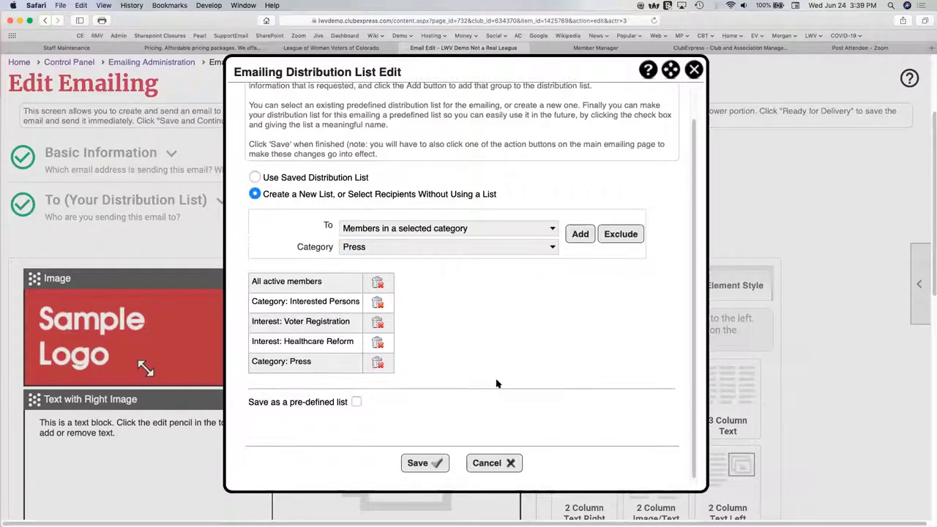
pyautogui.click(435, 458)
# Drop a 2 Column Text block directly below the logo image and view the image's replacement options
pyautogui.scroll(-5, 863, 361)
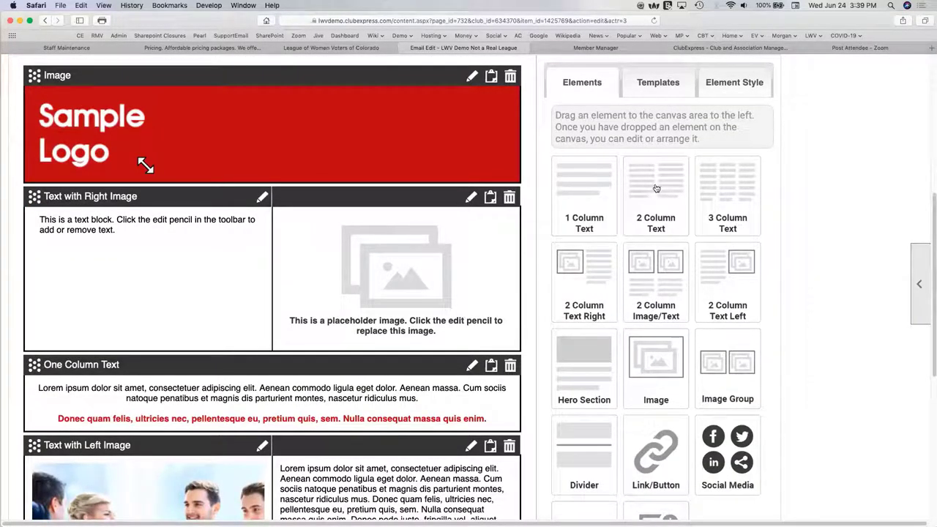
pyautogui.moveTo(656, 188); pyautogui.dragTo(80, 219)
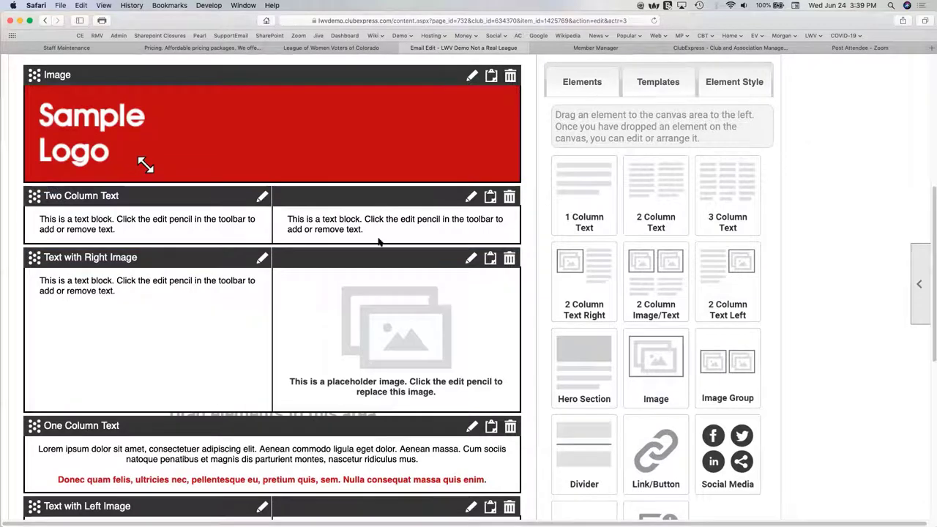
pyautogui.click(470, 261)
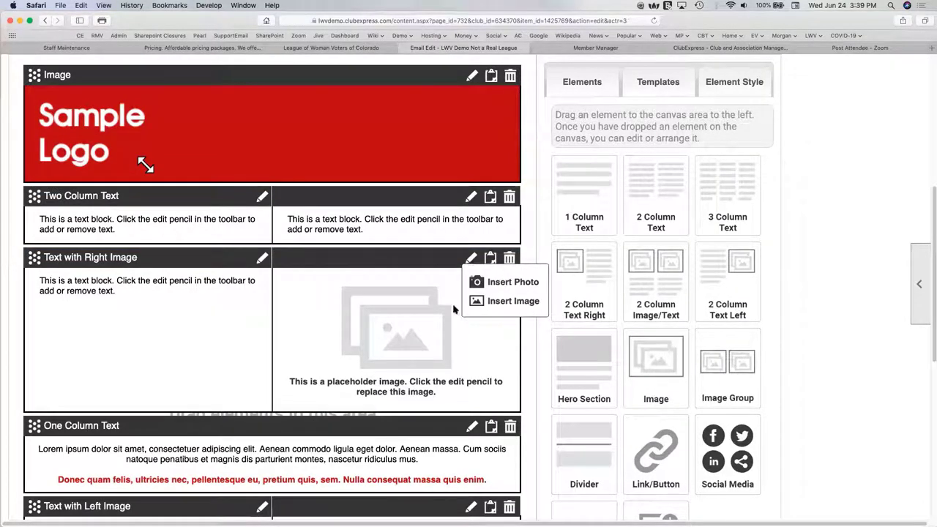
pyautogui.scroll(-2, 819, 395)
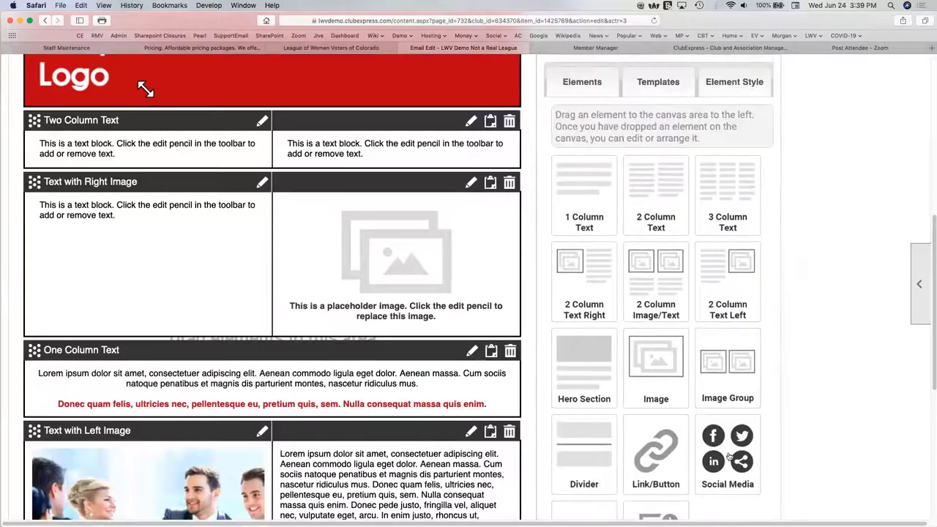
pyautogui.click(669, 83)
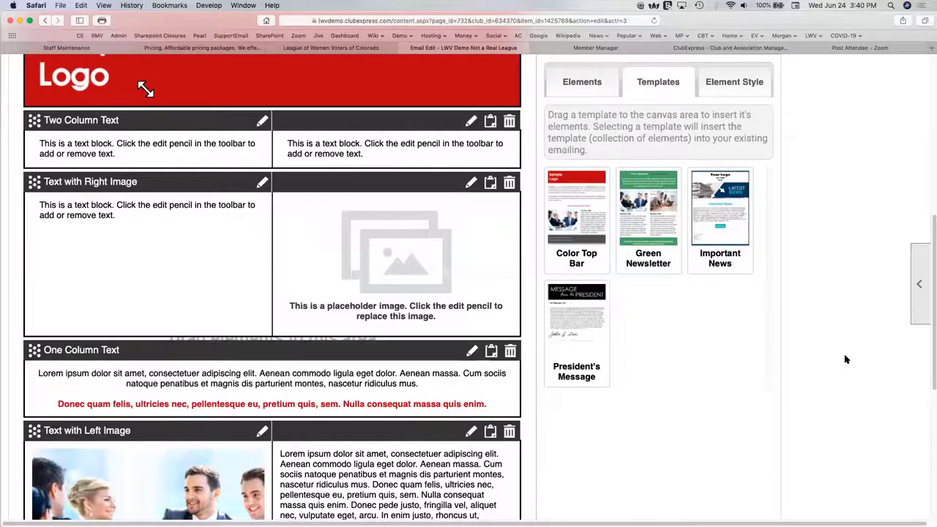
pyautogui.scroll(-5, 845, 346)
pyautogui.scroll(-3, 845, 347)
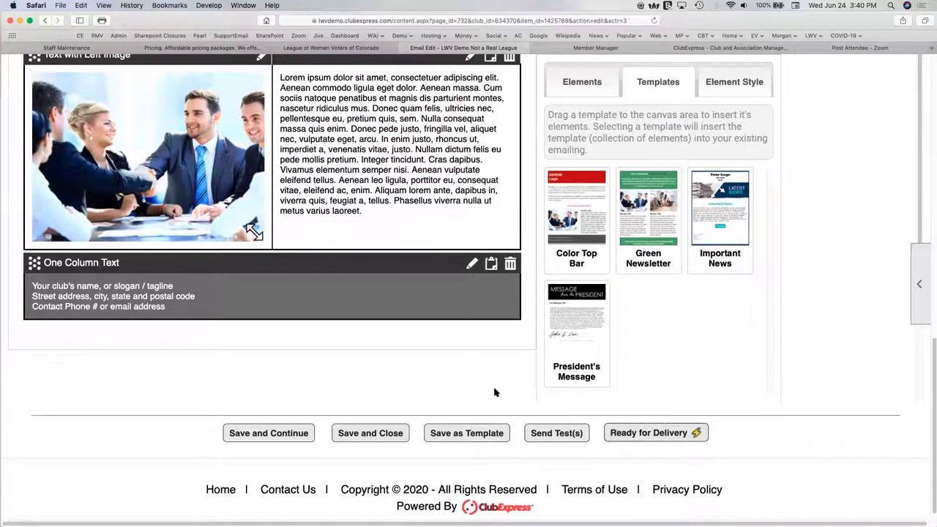
# Scroll back up to the top of the email editor
pyautogui.scroll(4, 495, 390)
pyautogui.scroll(10, 431, 373)
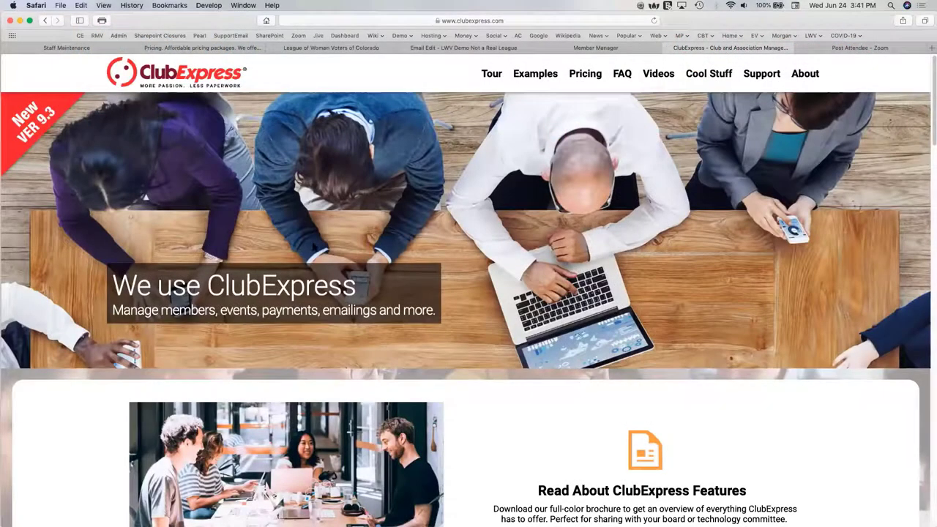
# Open the Pricing page showing the Monthly Hosting Fee calculator at $24.00
pyautogui.click(588, 77)
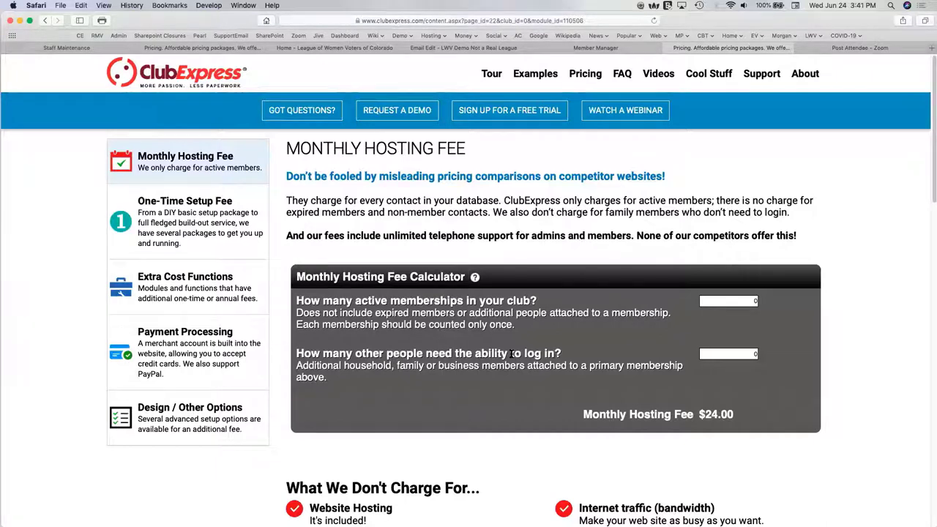
# Show the One-Time Setup Fee plans and expand the Basic Setup and Starter Pack details
pyautogui.click(203, 216)
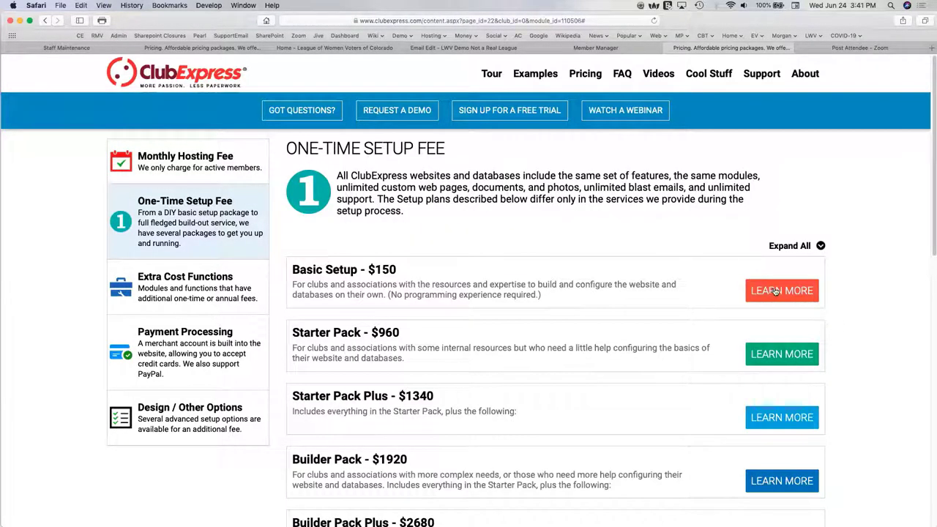
pyautogui.click(774, 292)
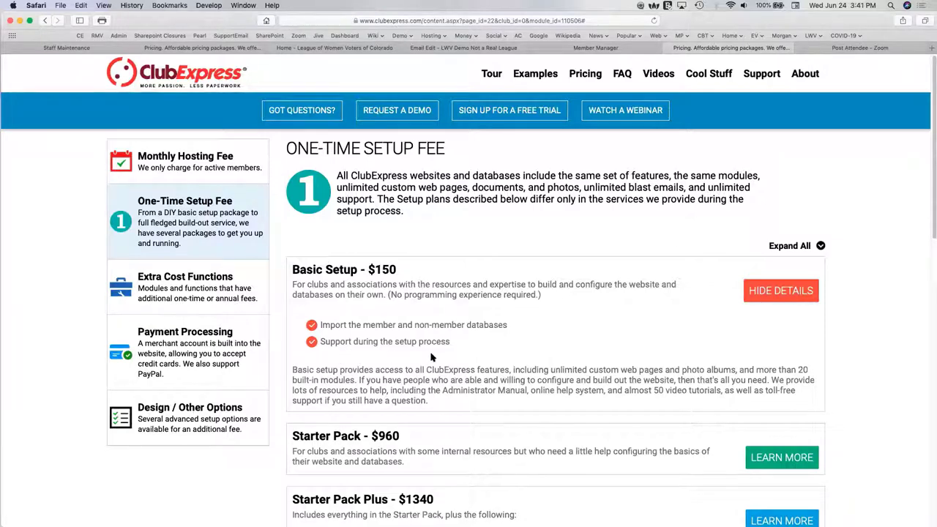
pyautogui.scroll(-4, 886, 358)
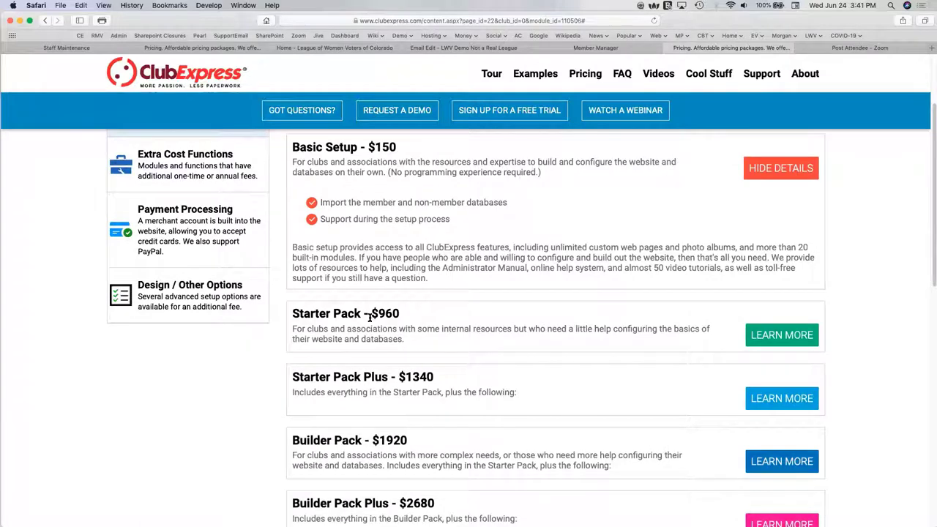
pyautogui.click(775, 341)
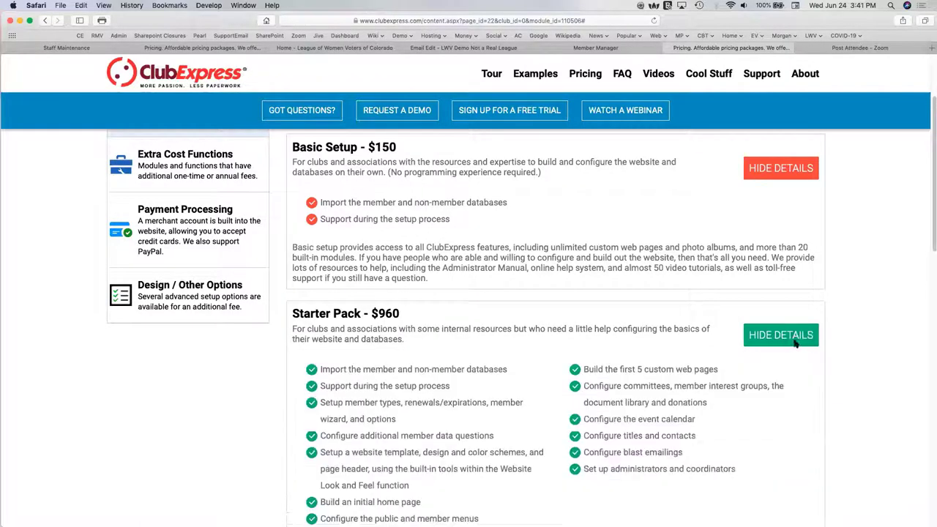
pyautogui.scroll(-4, 880, 354)
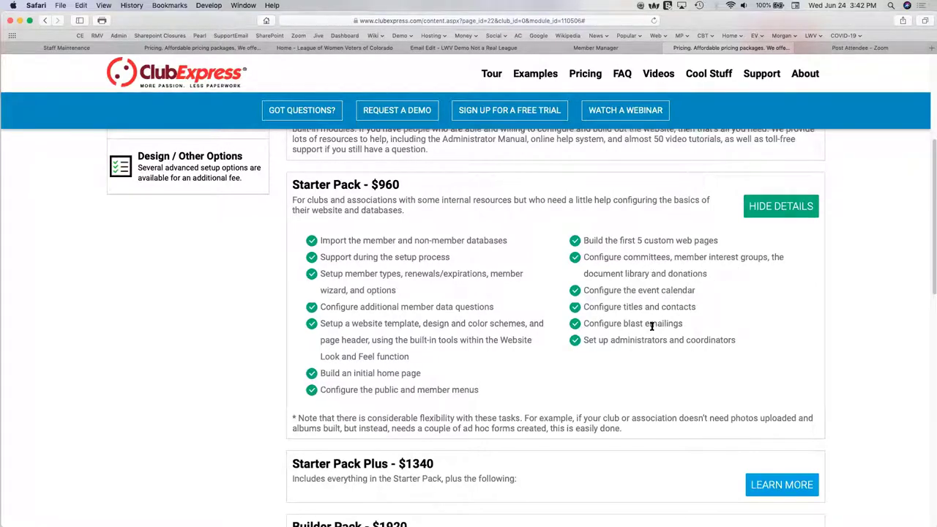
pyautogui.scroll(-2, 870, 317)
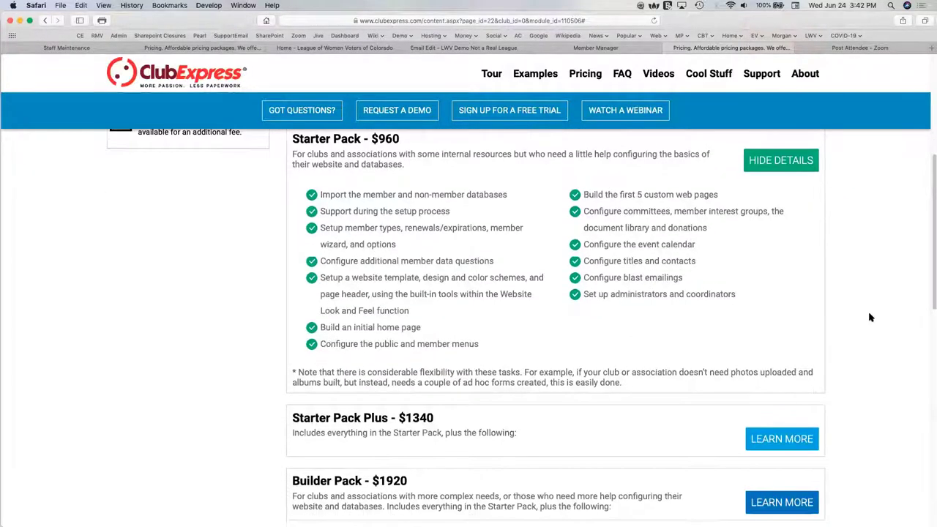
# Expand the Starter Pack Plus details, then show the Payment Processing fees
pyautogui.click(777, 443)
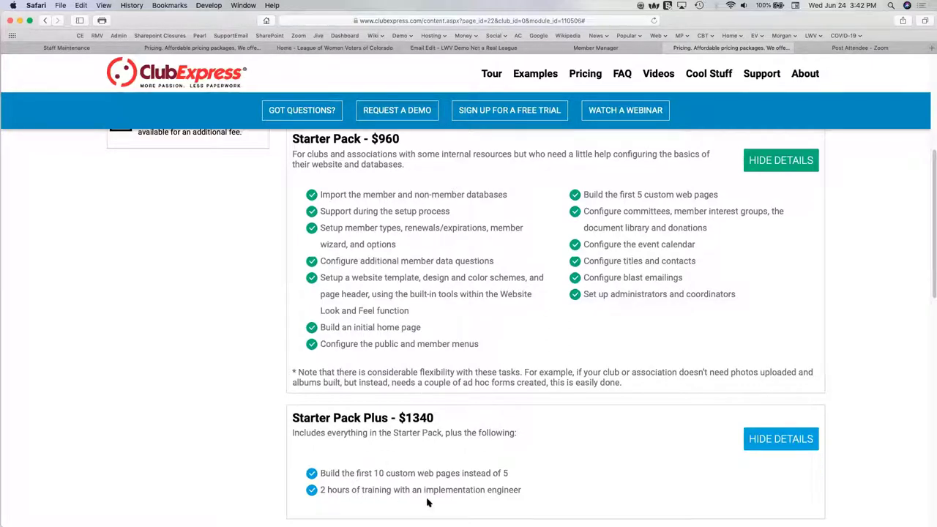
pyautogui.scroll(-1, 851, 369)
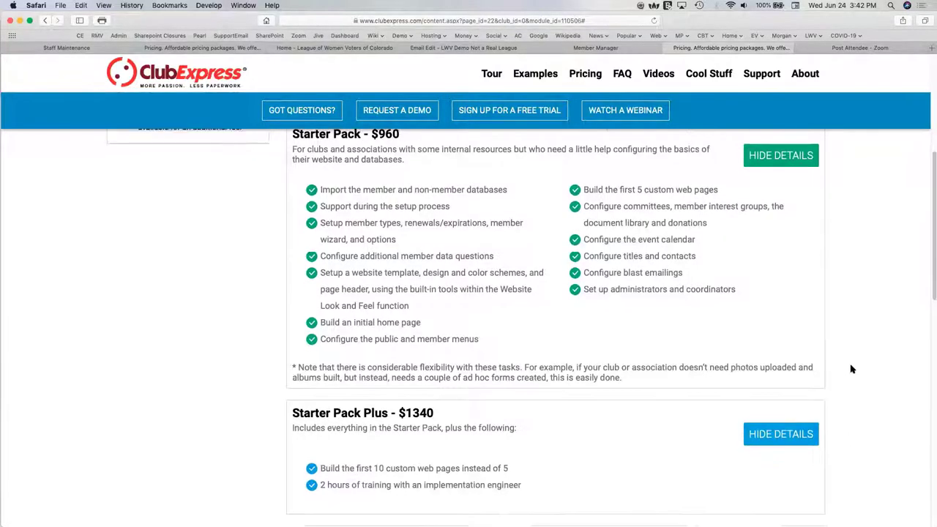
pyautogui.scroll(-10, 851, 369)
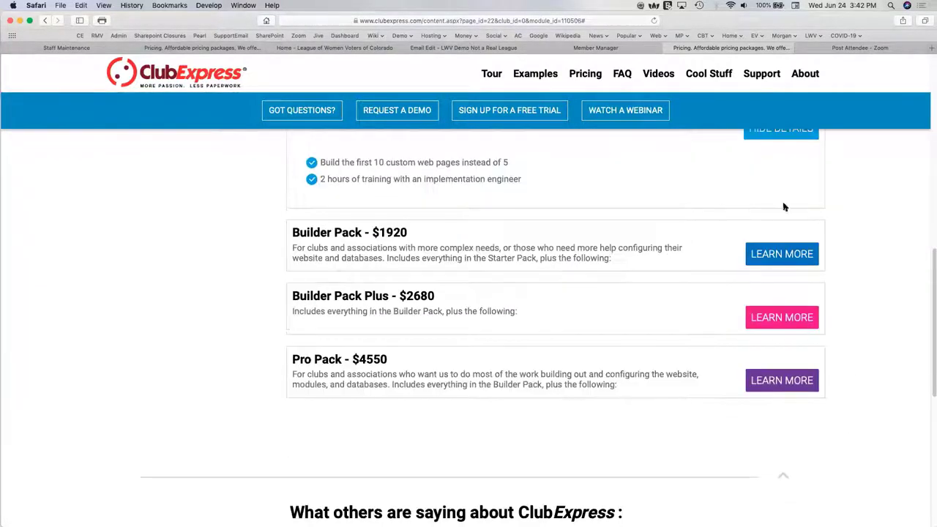
pyautogui.scroll(3, 856, 313)
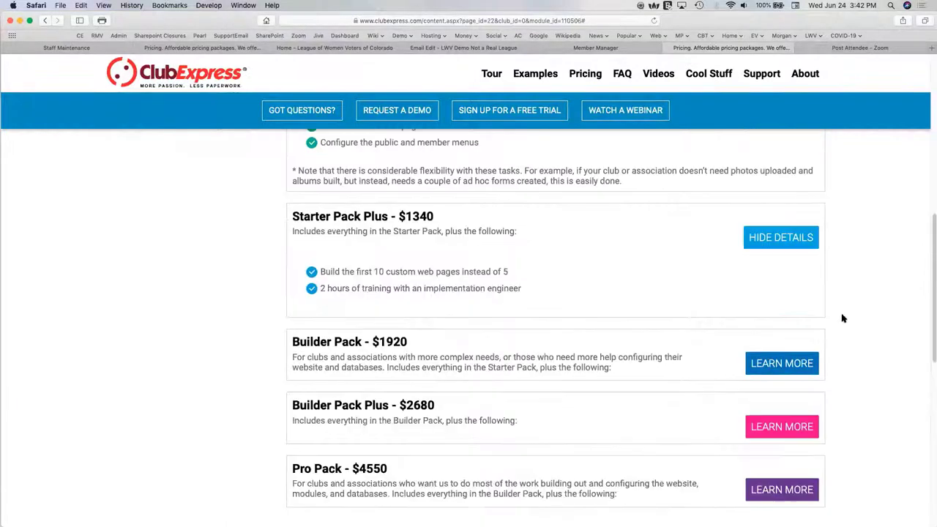
pyautogui.scroll(15, 843, 311)
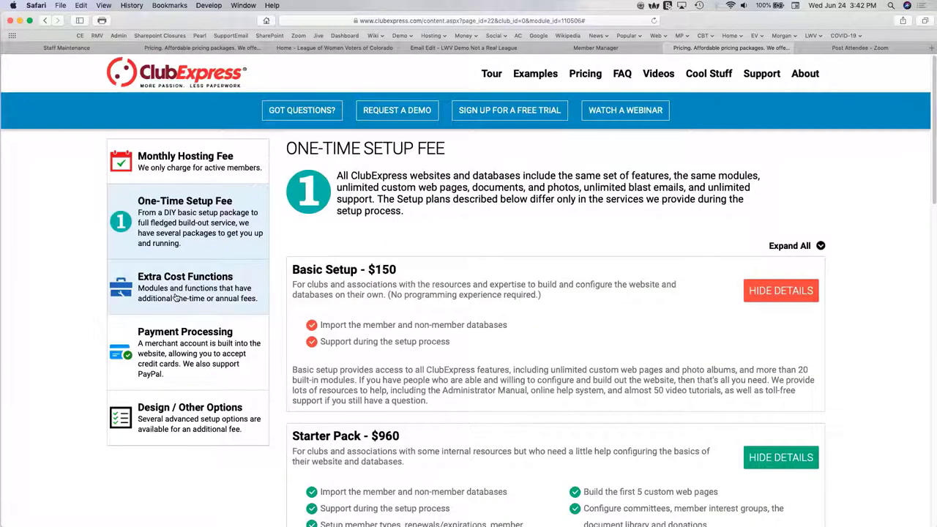
pyautogui.click(203, 357)
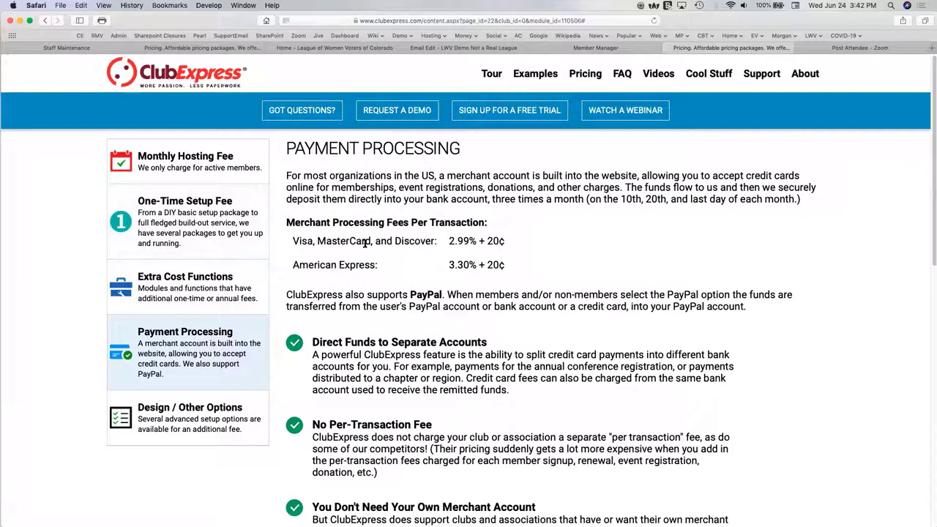